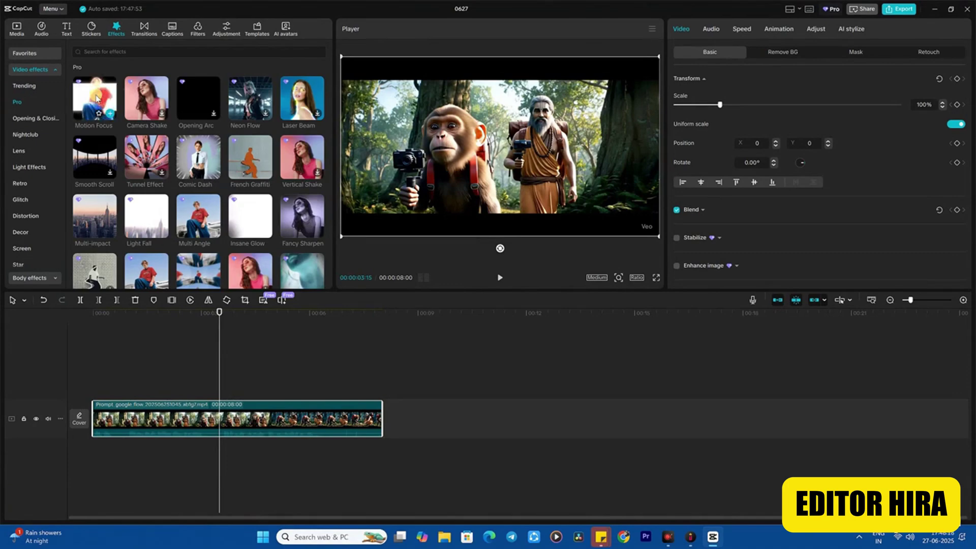
Add the Pro Motion Focus effect above the video, attempt an export, and return to editing
drag(96, 98, 188, 391)
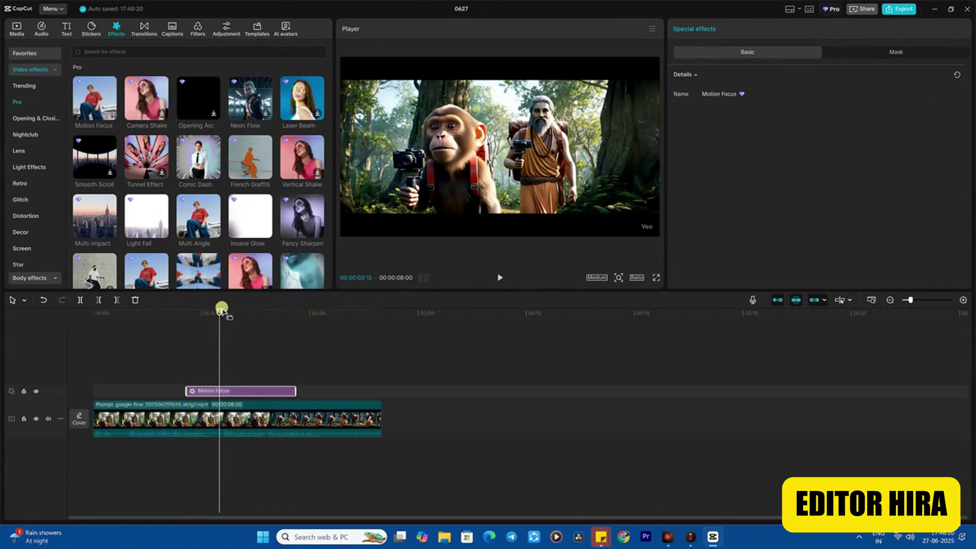
drag(219, 312, 240, 326)
click(899, 8)
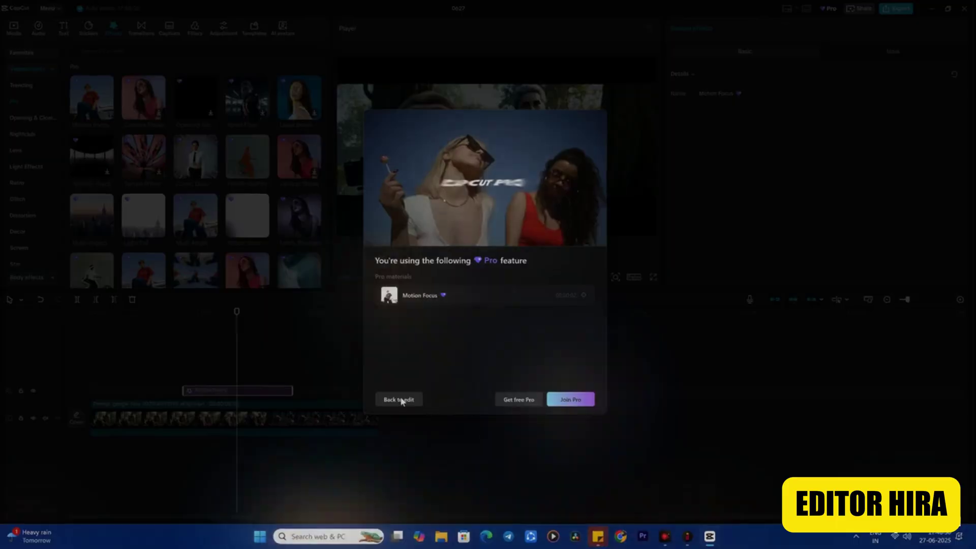
click(407, 389)
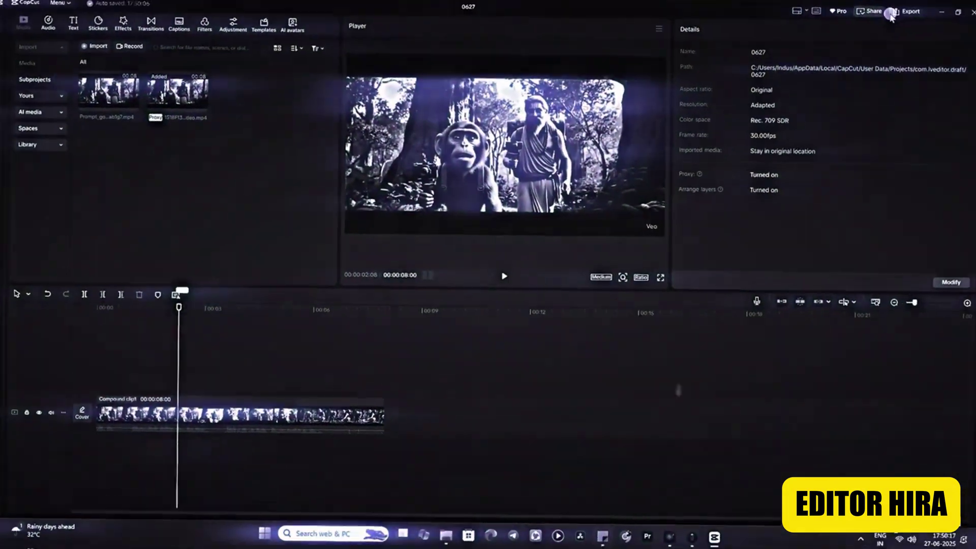
Open the Export settings for project 0627
click(915, 20)
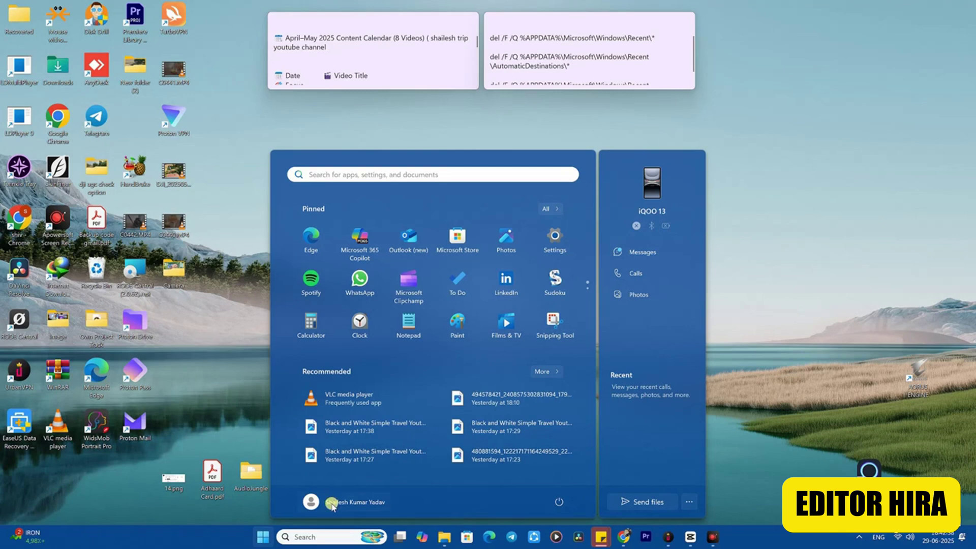
In Time & language > Language & region, keep Algeria as the country, then close Settings
click(555, 239)
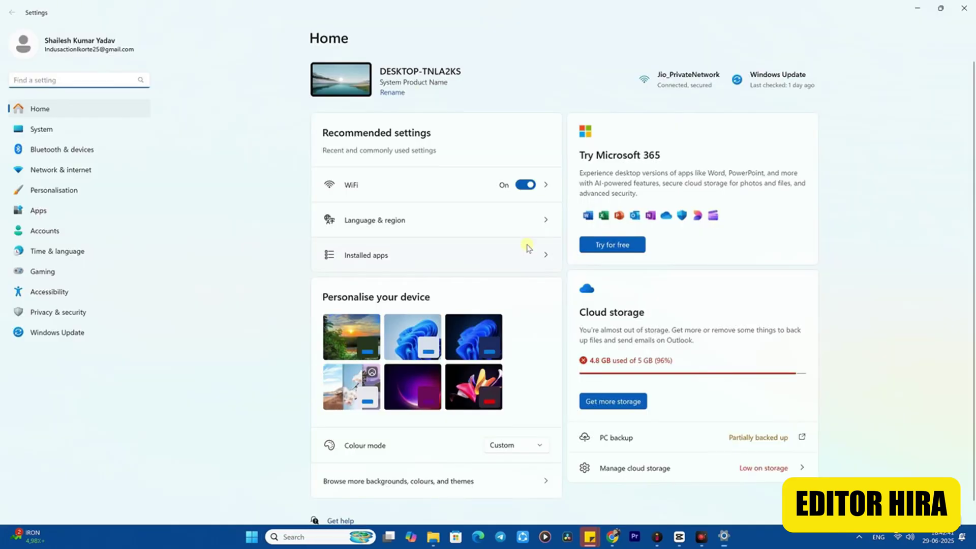
click(46, 253)
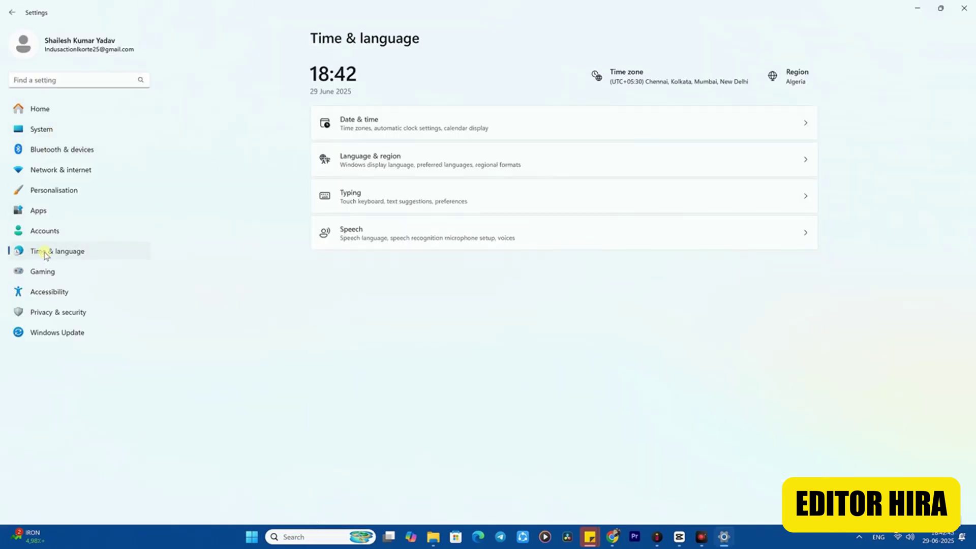
click(379, 160)
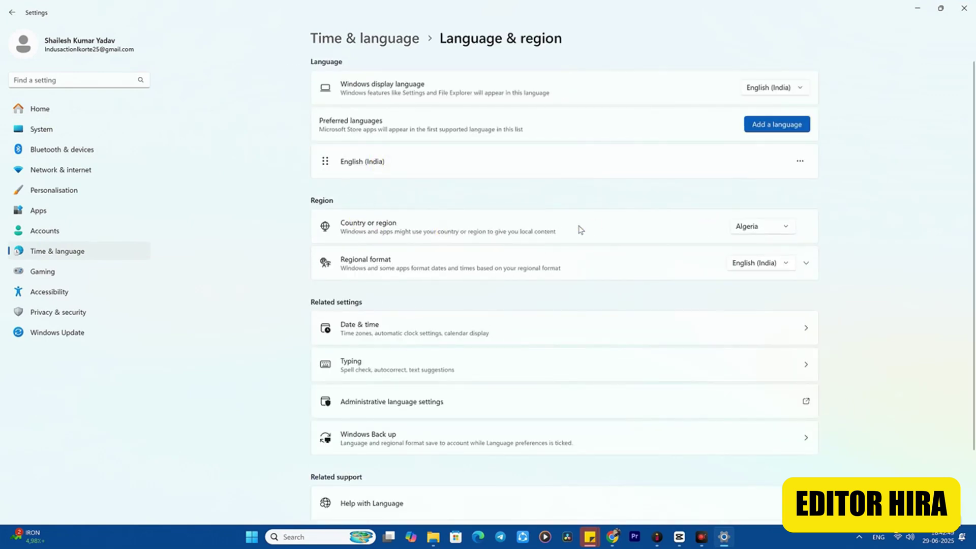
click(768, 228)
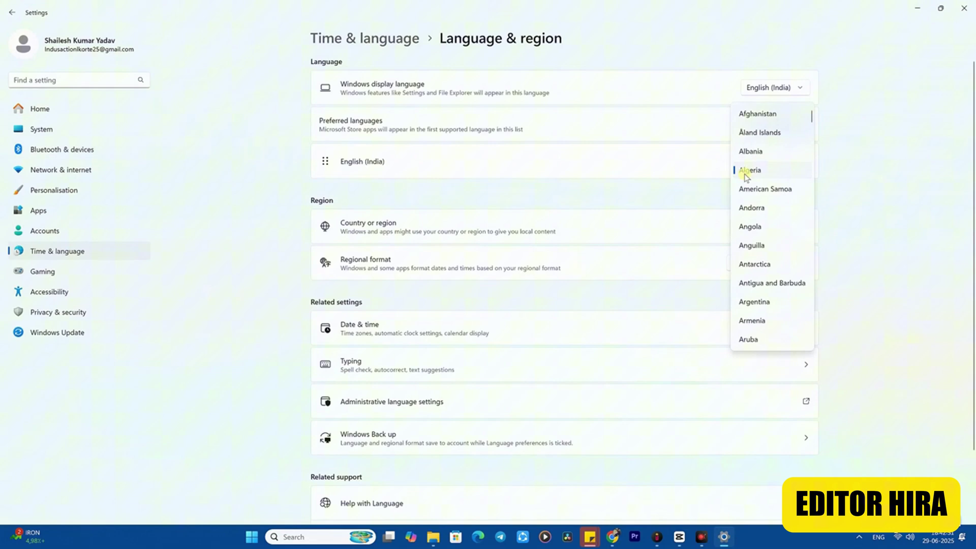
click(750, 170)
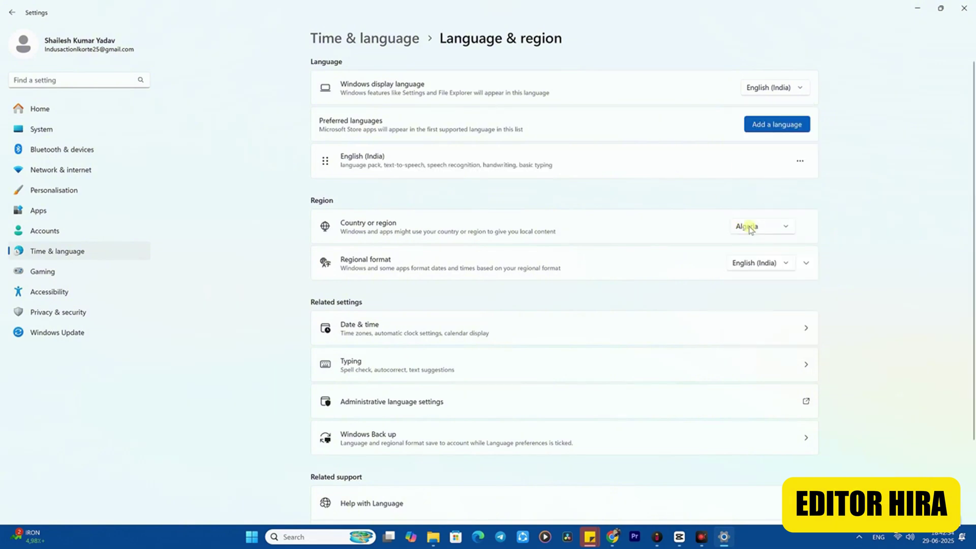
click(967, 10)
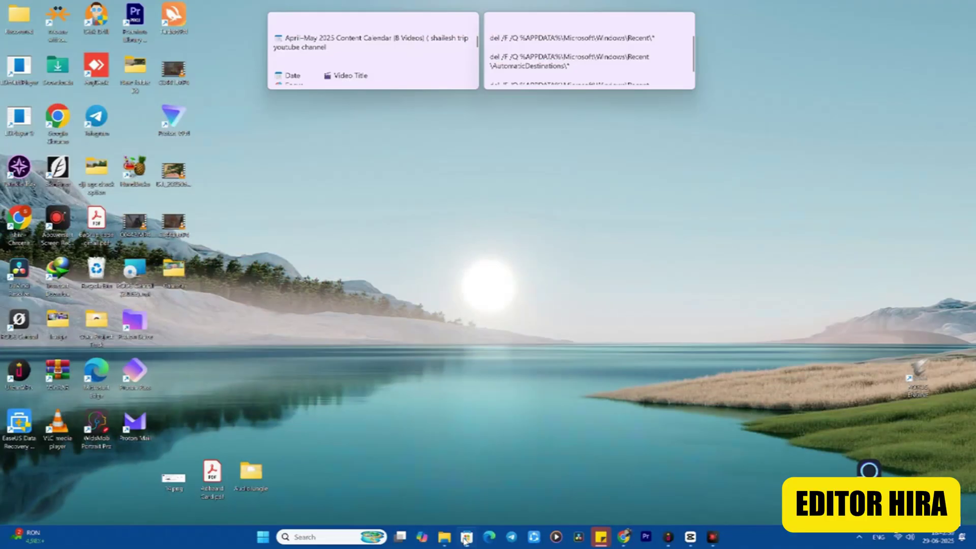
Search Microsoft Store for capcut and open the CapCut product page
click(466, 536)
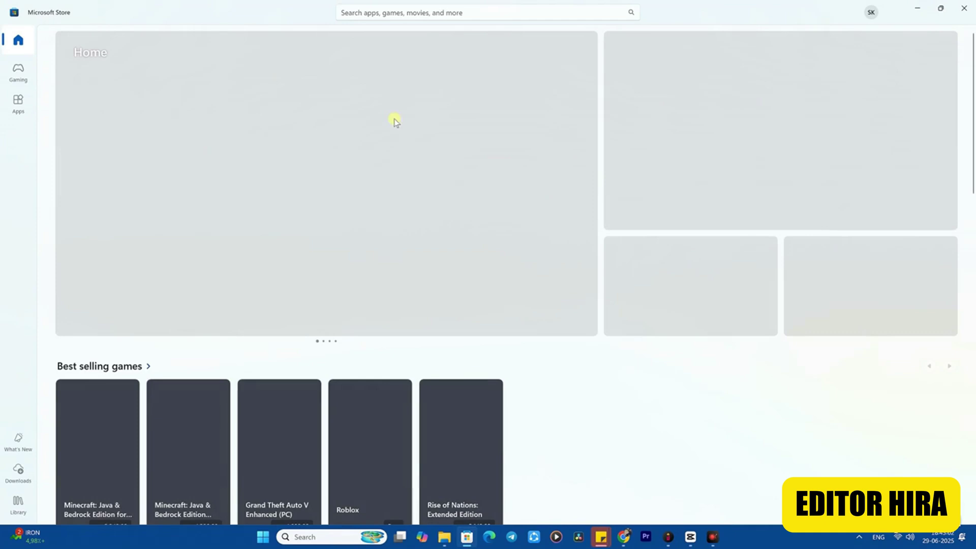
click(452, 11)
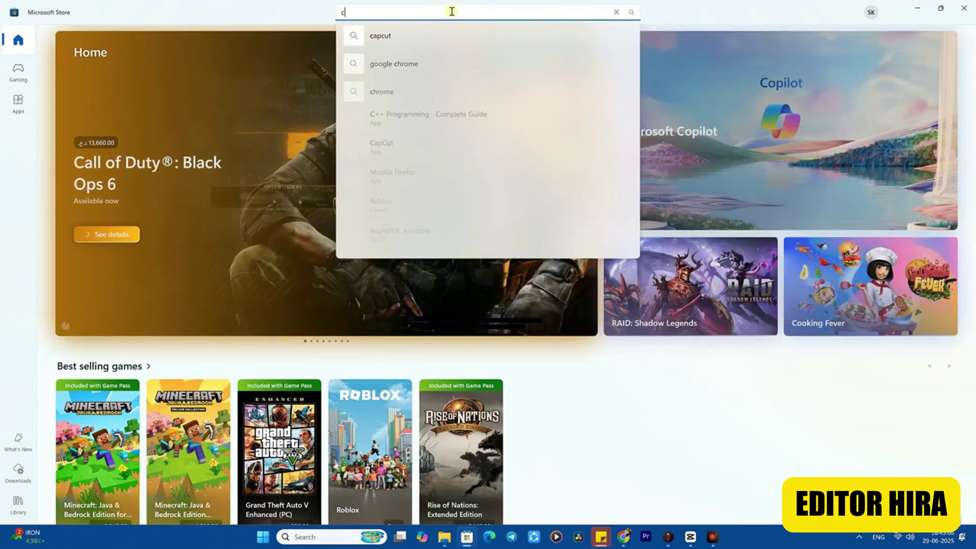
click(388, 39)
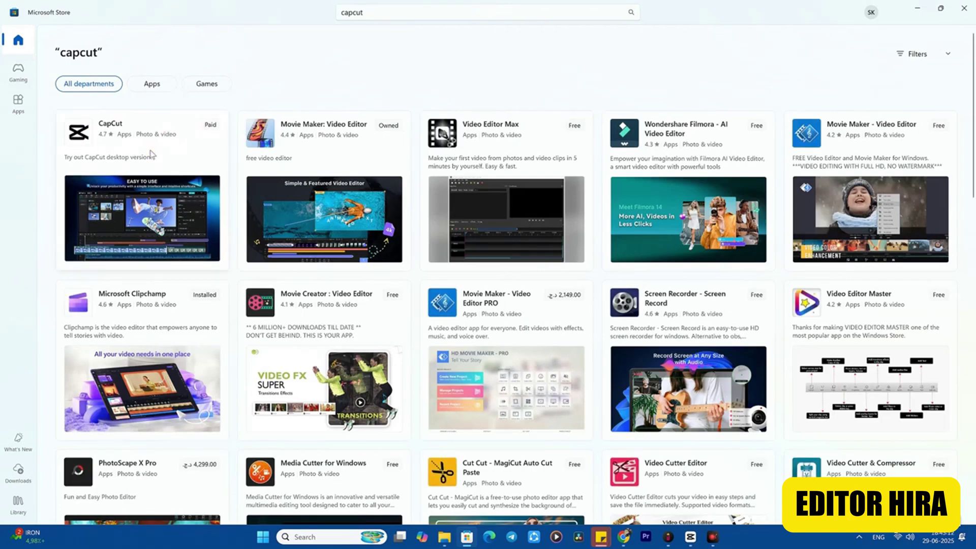
click(153, 152)
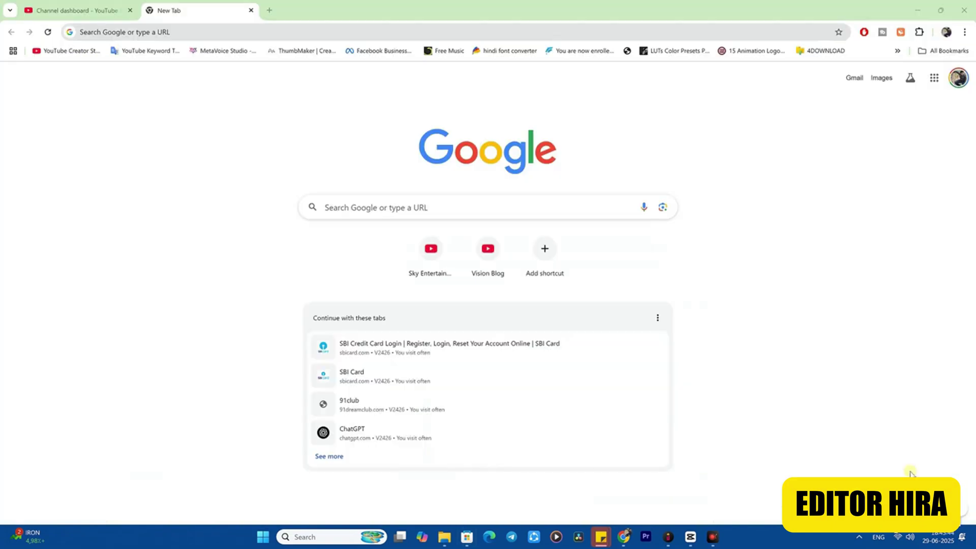
Go to urban-vpn.com in Chrome and check the UrbanVPN.exe download progress
click(234, 36)
text(urban-vpn.com)
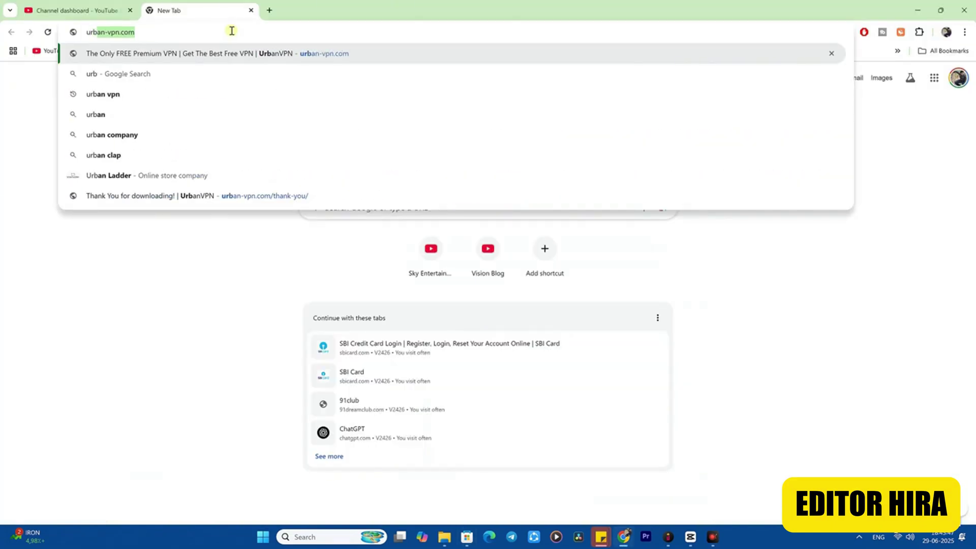
click(241, 57)
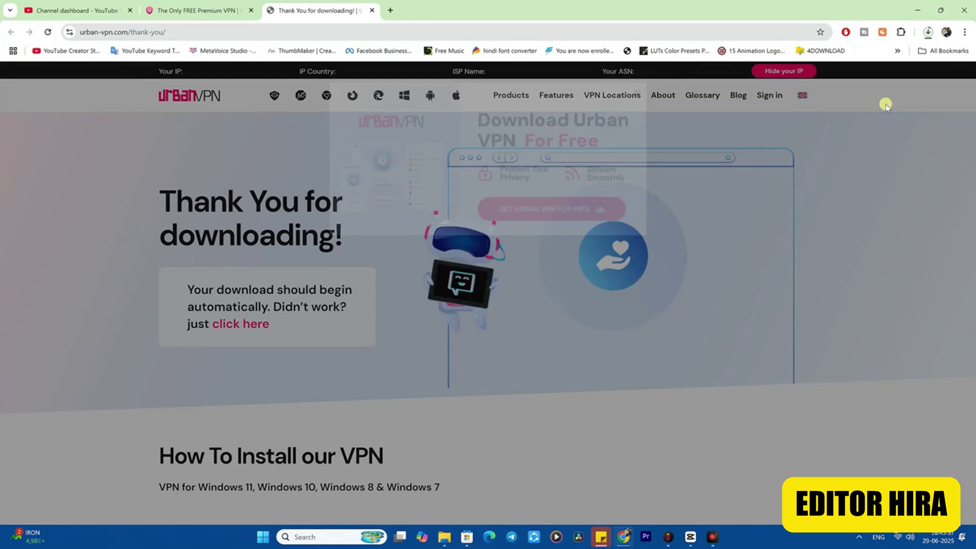
click(928, 33)
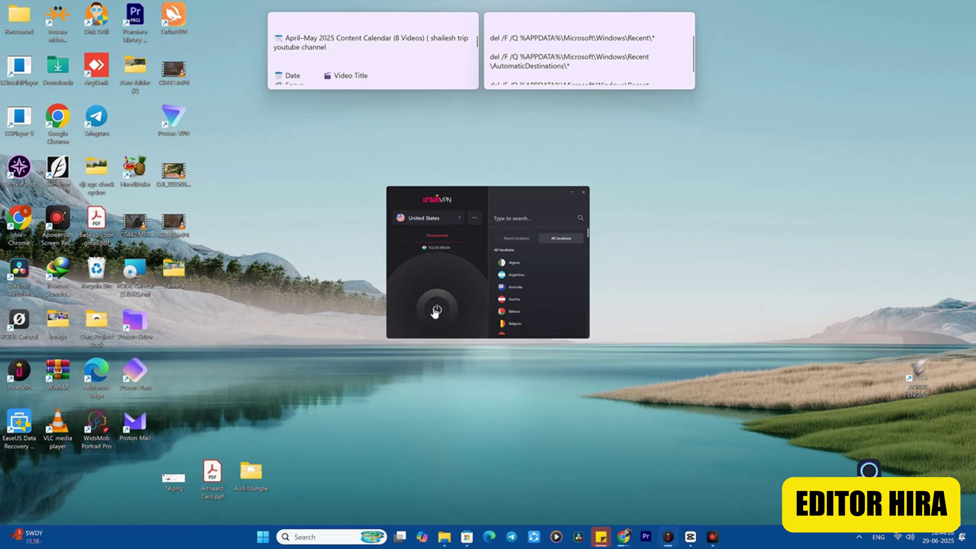
Connect Urban VPN to the United States and launch CapCut from Windows search
click(436, 312)
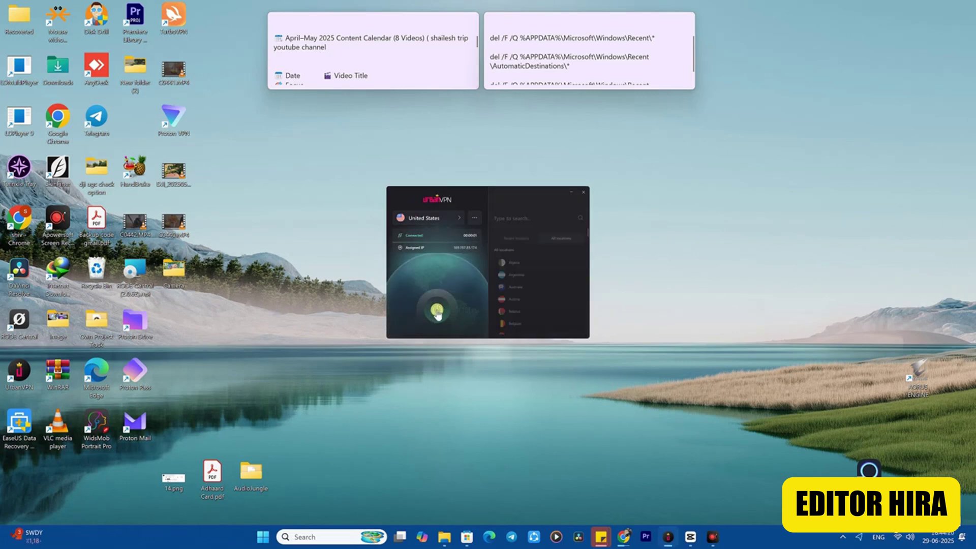
click(320, 536)
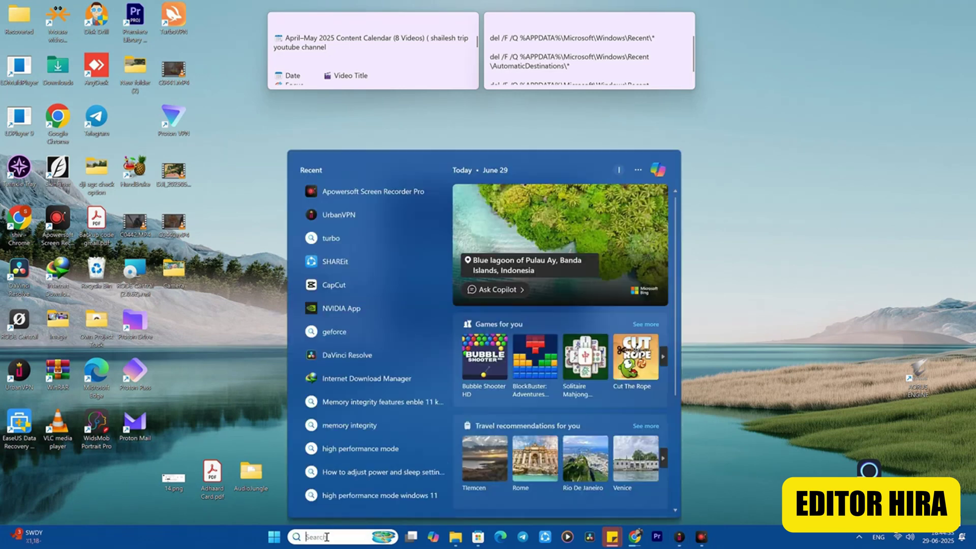
click(338, 284)
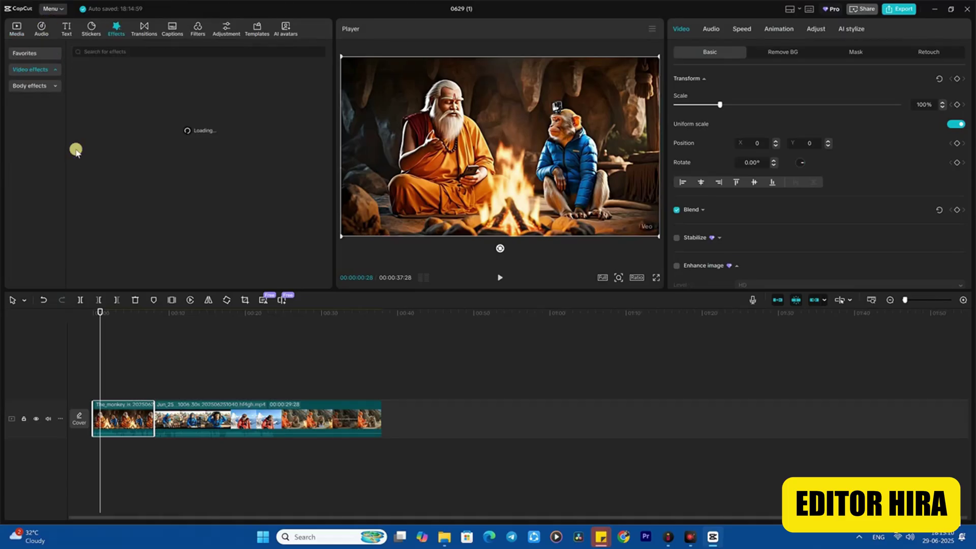
Layer the Pro Tunnel Effect and Comic Dash effects above the video and play the preview
click(32, 70)
click(34, 102)
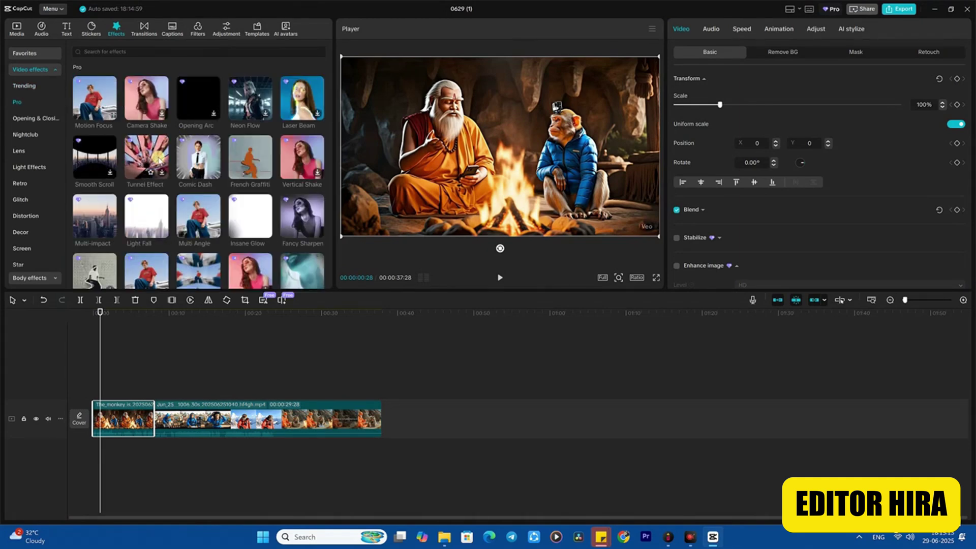
click(159, 159)
drag(200, 153, 118, 387)
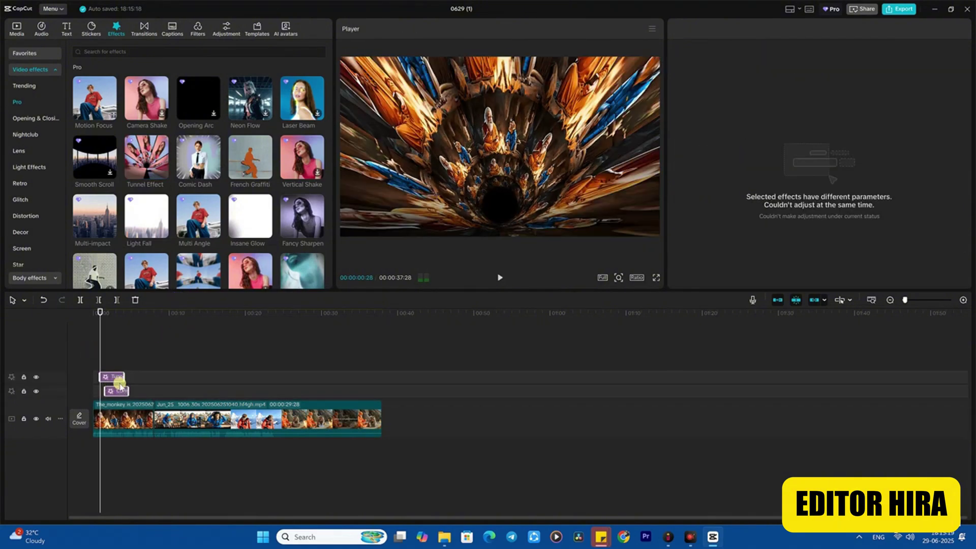
key(space)
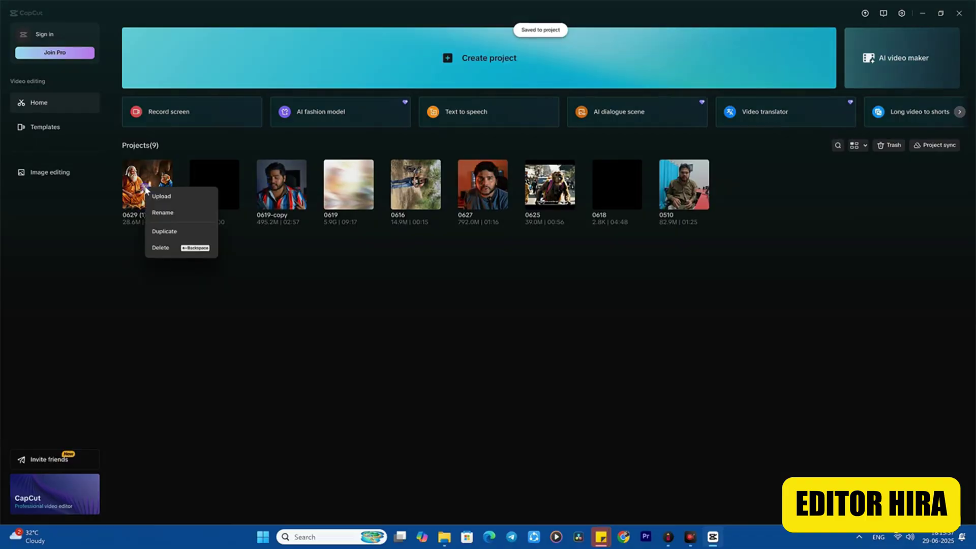
Duplicate project 0629 (1) as 0629 (1)-copy and render its whole timeline for preview
click(167, 232)
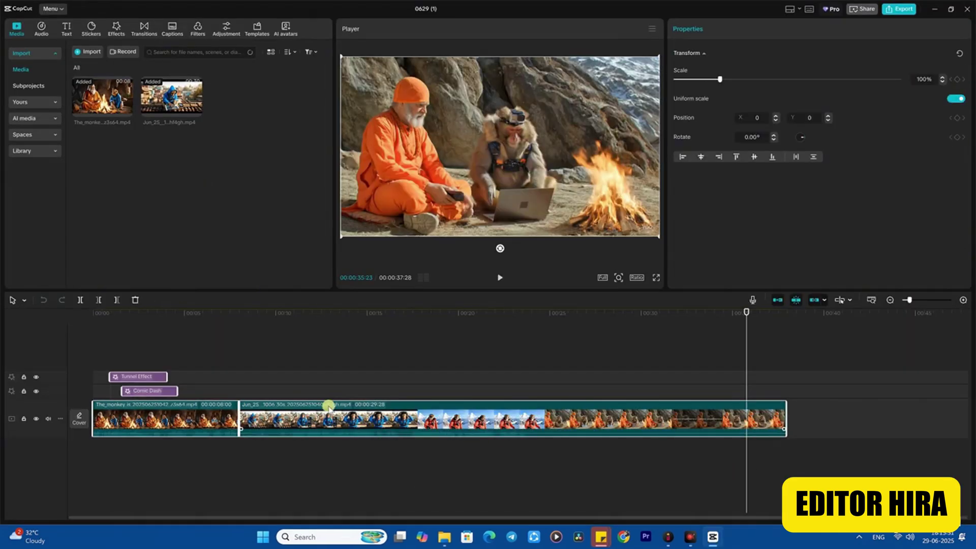
right_click(489, 390)
mouse_move(501, 424)
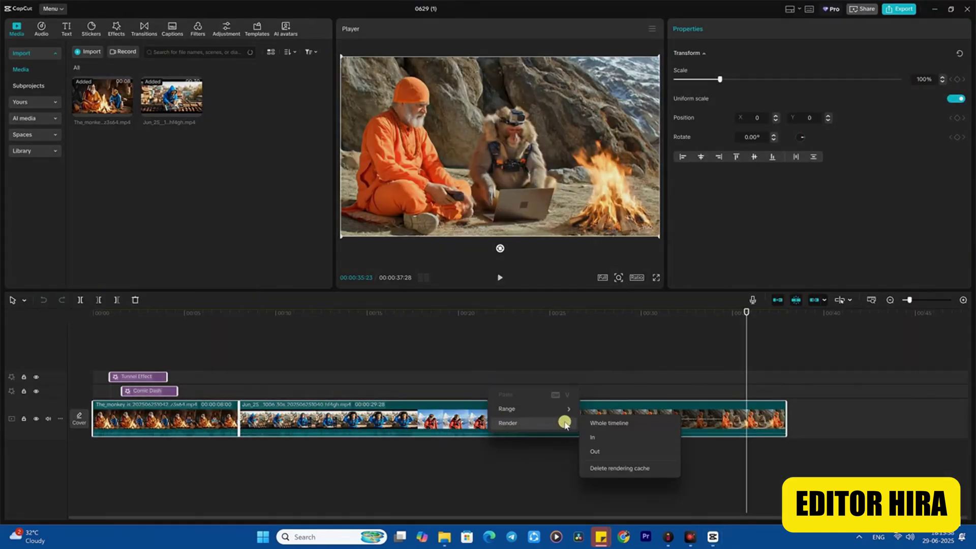
click(601, 423)
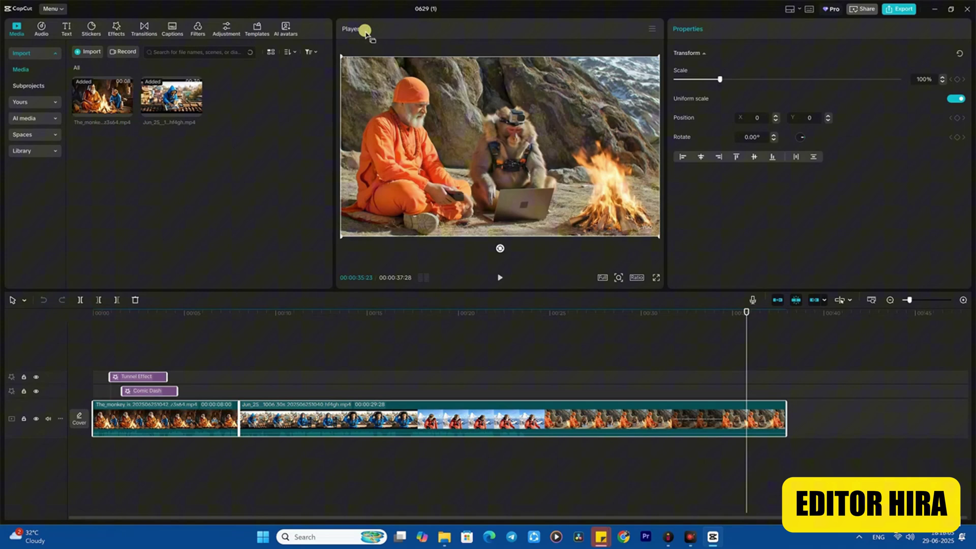
right_click(282, 389)
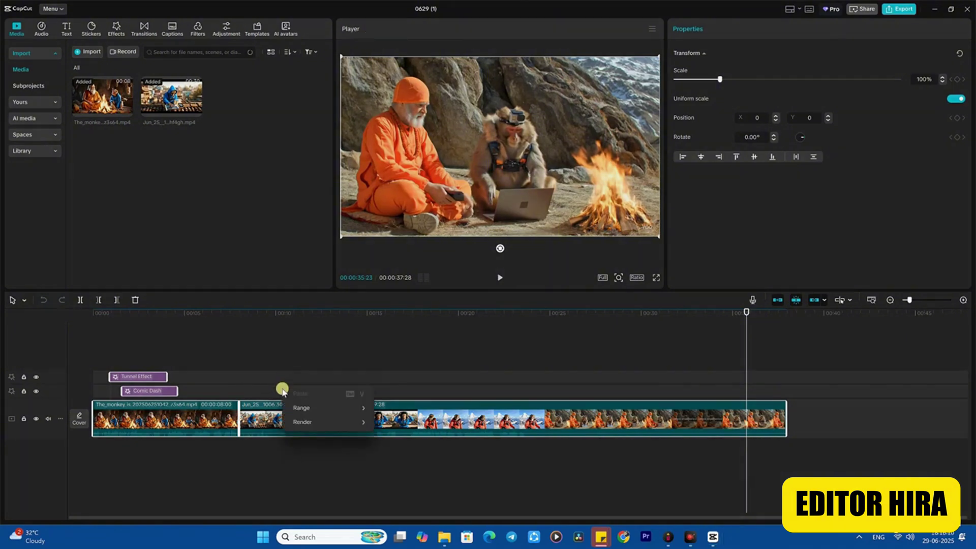
click(239, 416)
Merge both clips and effects into Compound clip1 (00:00:37:28) and pre-process it
right_click(259, 420)
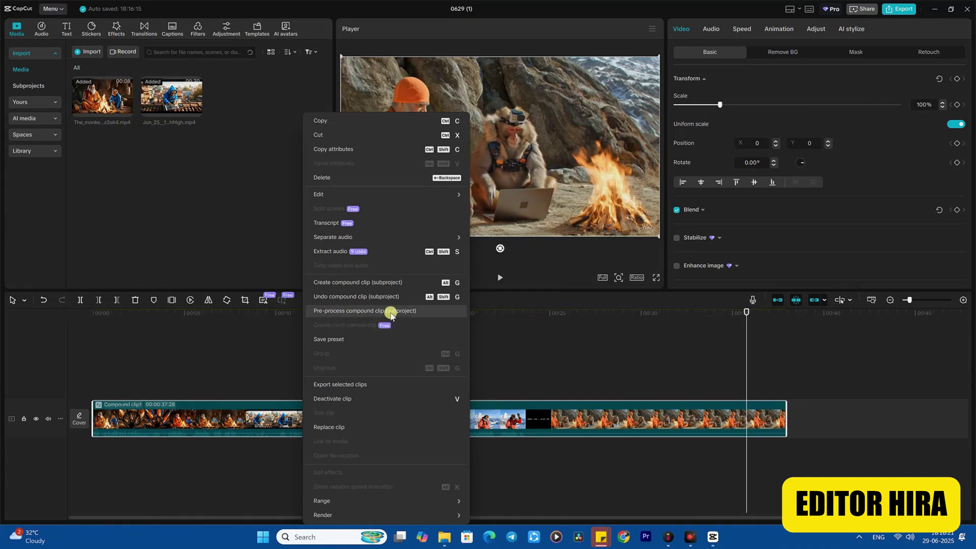
click(368, 311)
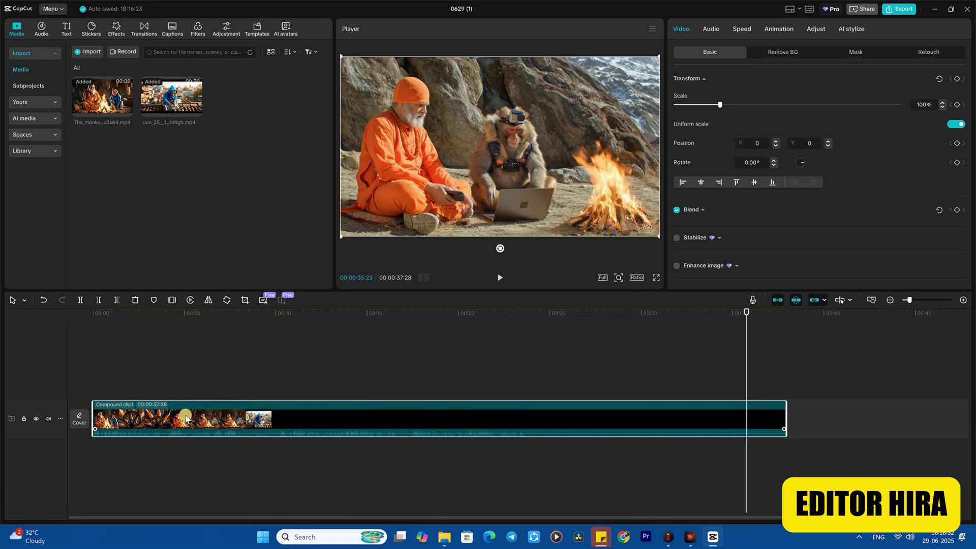
Browse This PC > Local Disk (C:) > Users, peek into Public, then open the personal user folder
click(443, 537)
click(56, 354)
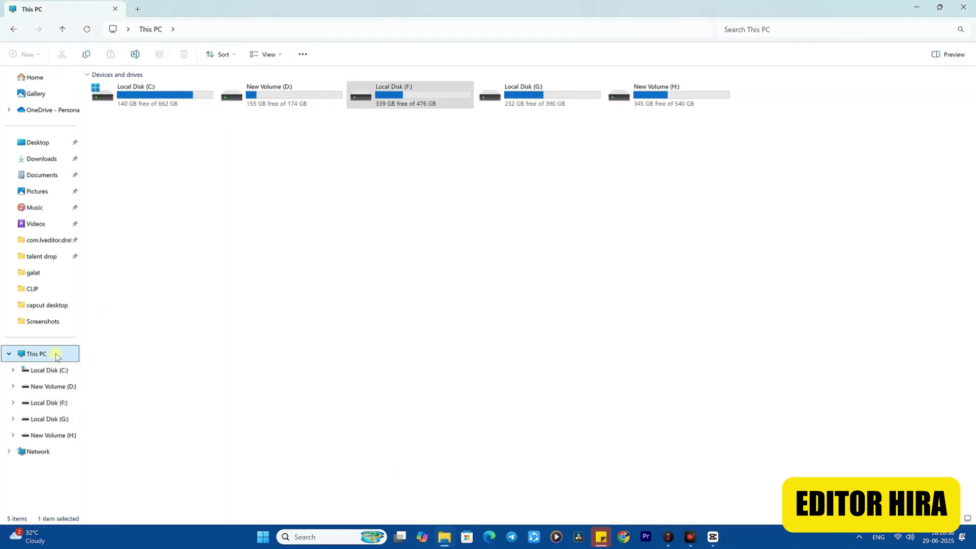
double_click(153, 96)
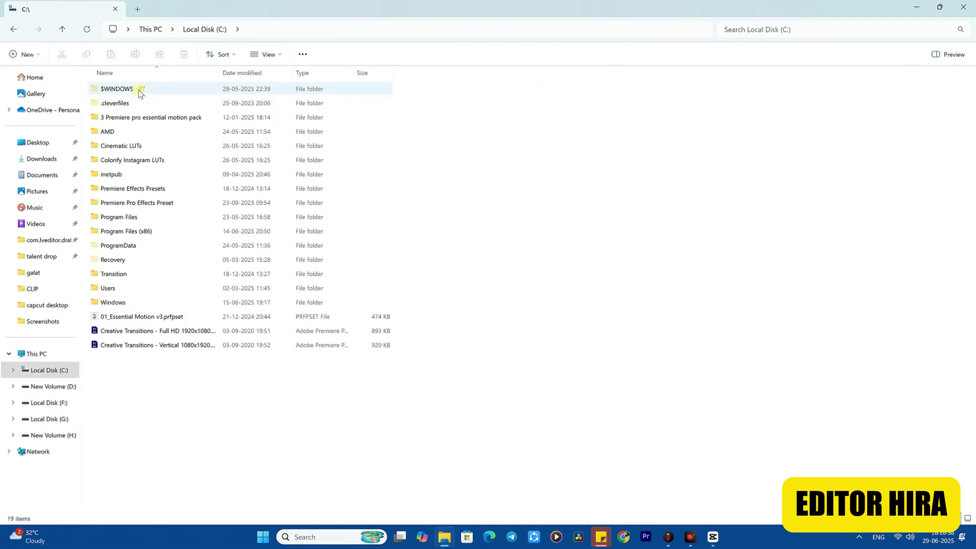
double_click(117, 289)
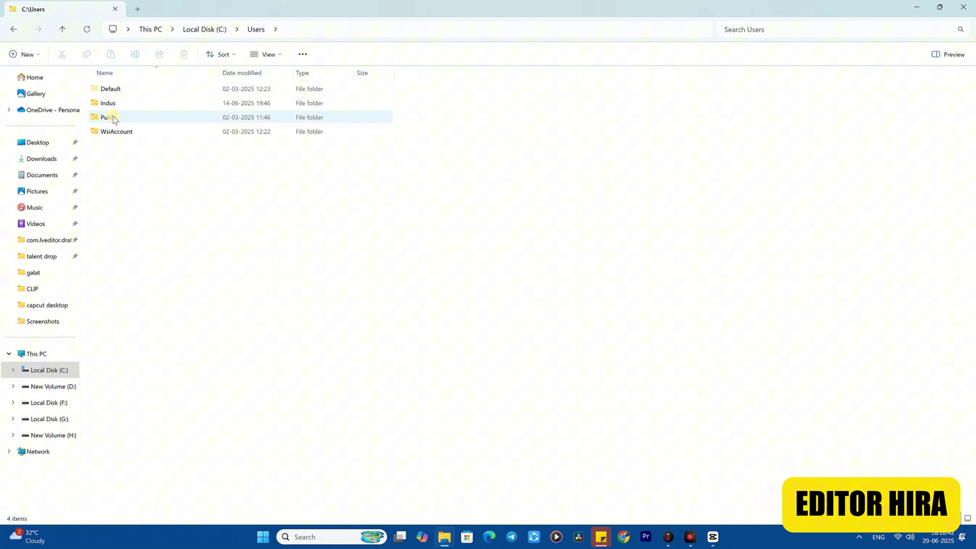
double_click(118, 120)
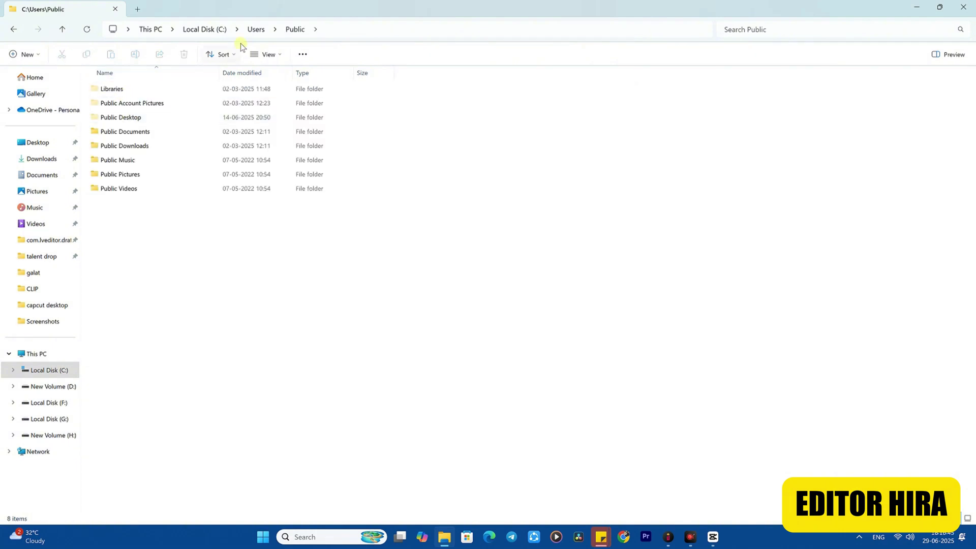
click(260, 30)
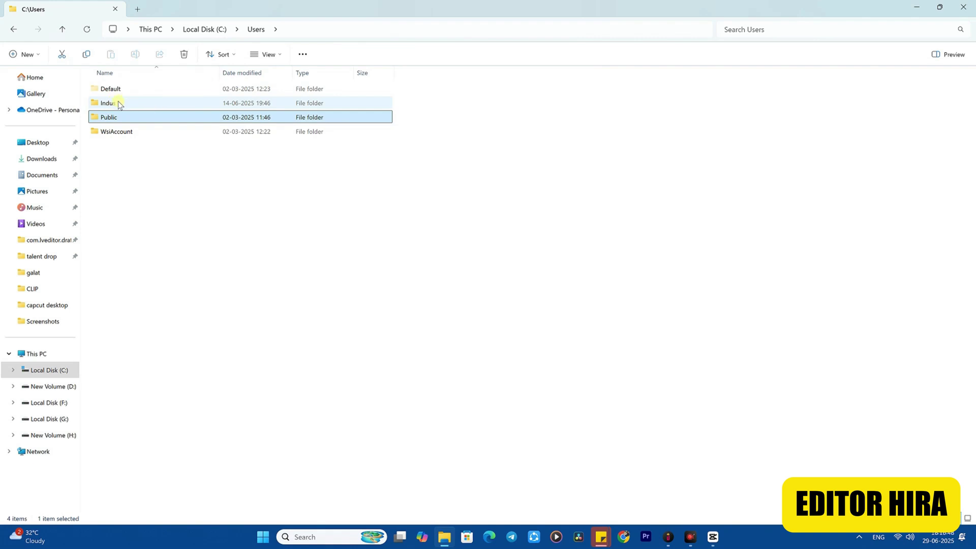
click(120, 105)
double_click(111, 105)
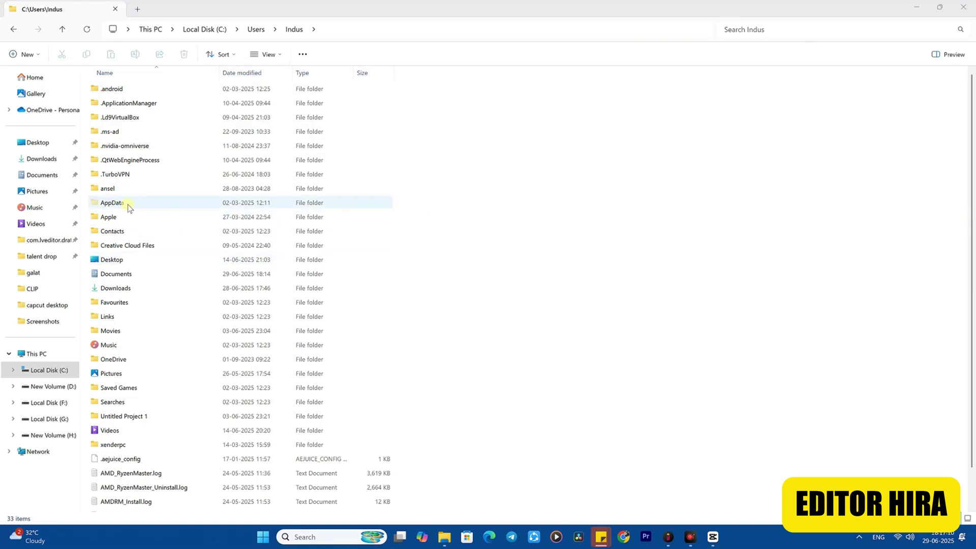
Turn on showing hidden files, folders and drives in File Explorer's folder options
click(302, 54)
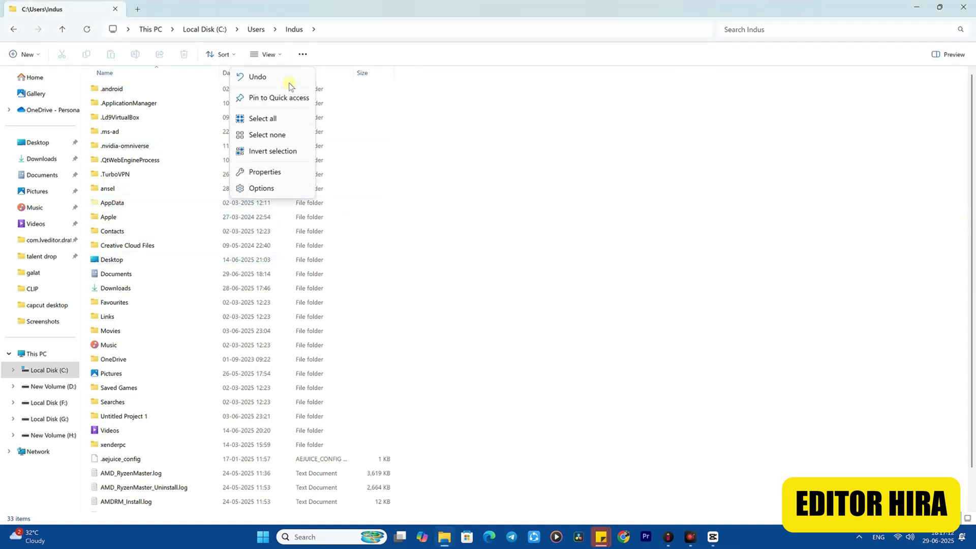
click(262, 188)
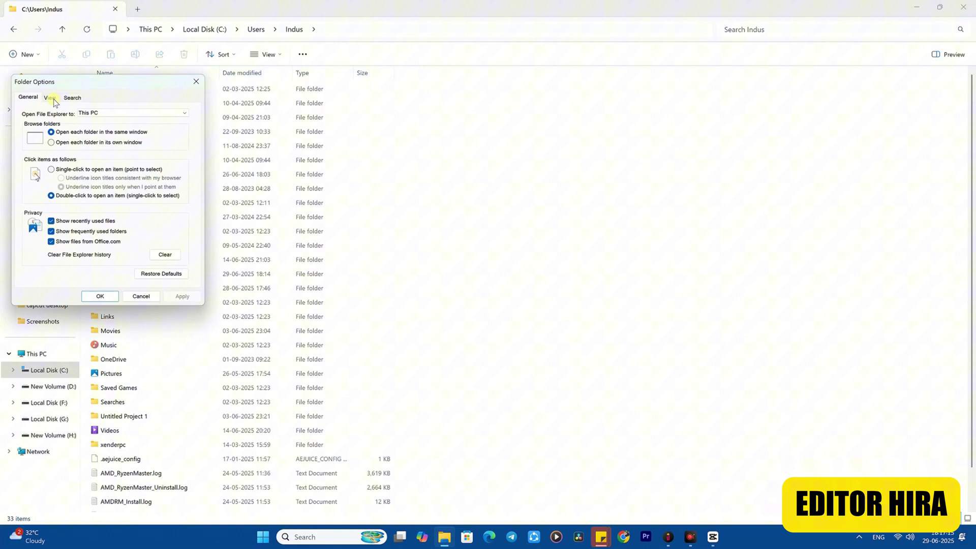
click(50, 98)
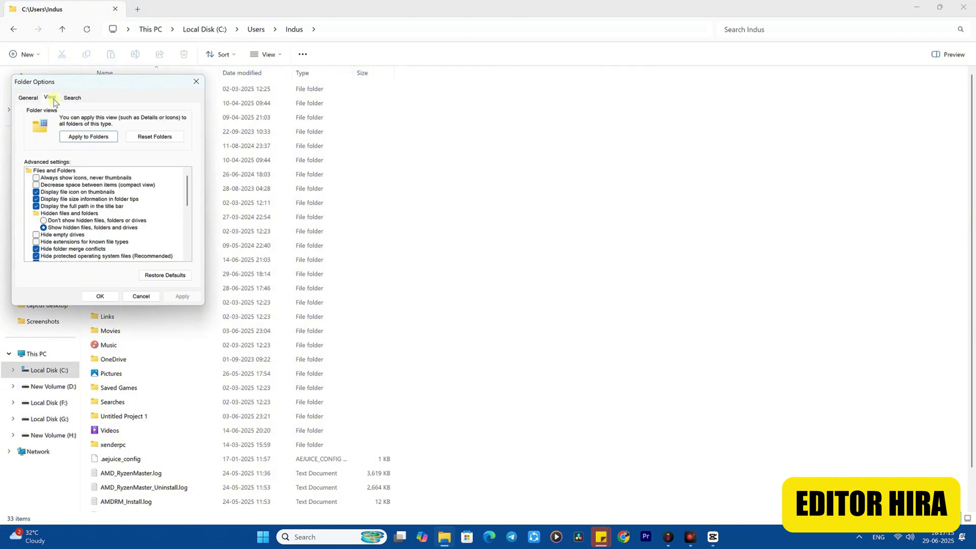
click(58, 228)
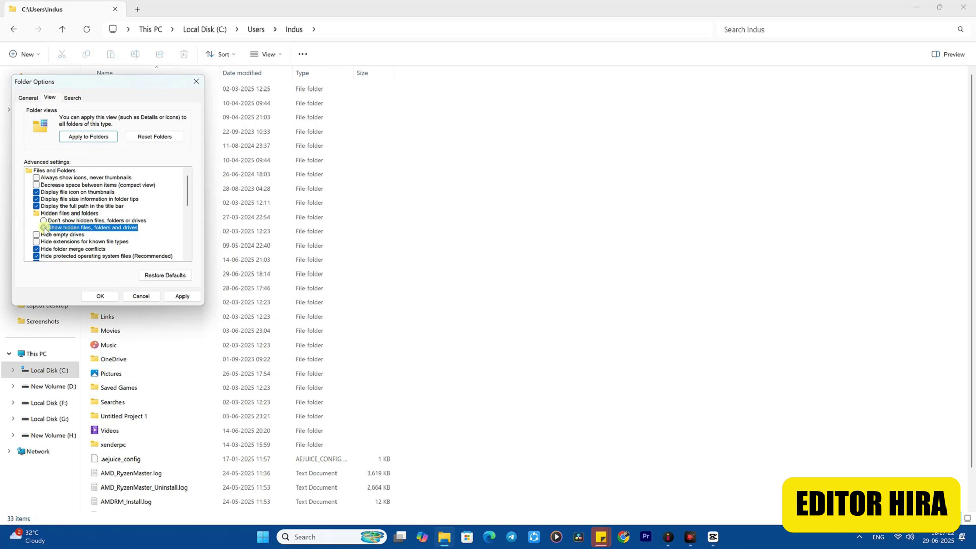
click(182, 296)
click(109, 297)
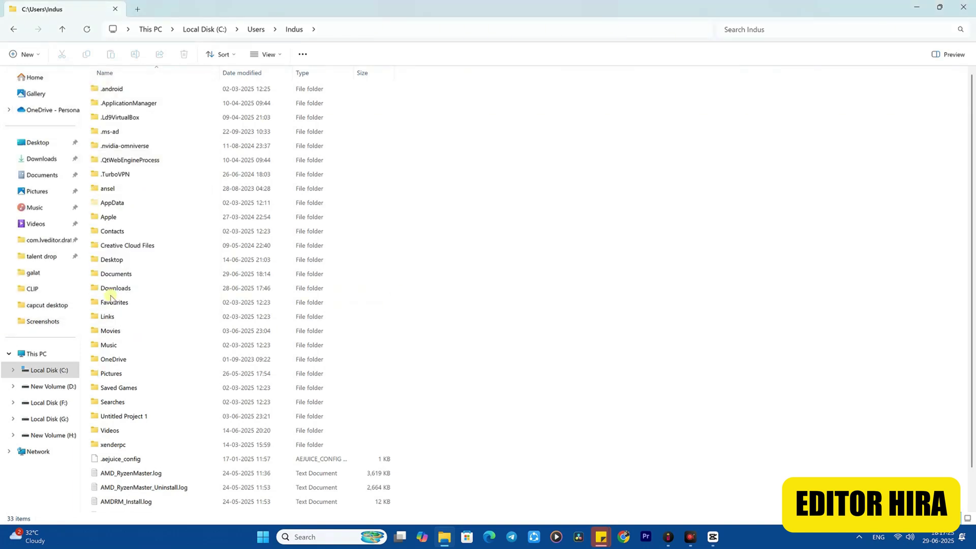
Browse into AppData\Local\CapCut\User Data\Projects
click(113, 205)
double_click(113, 203)
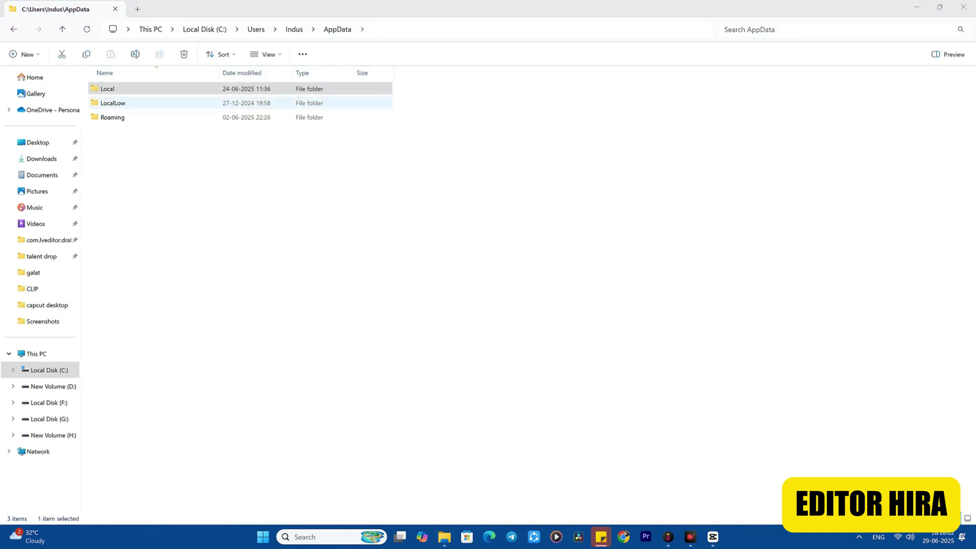
click(120, 91)
double_click(118, 90)
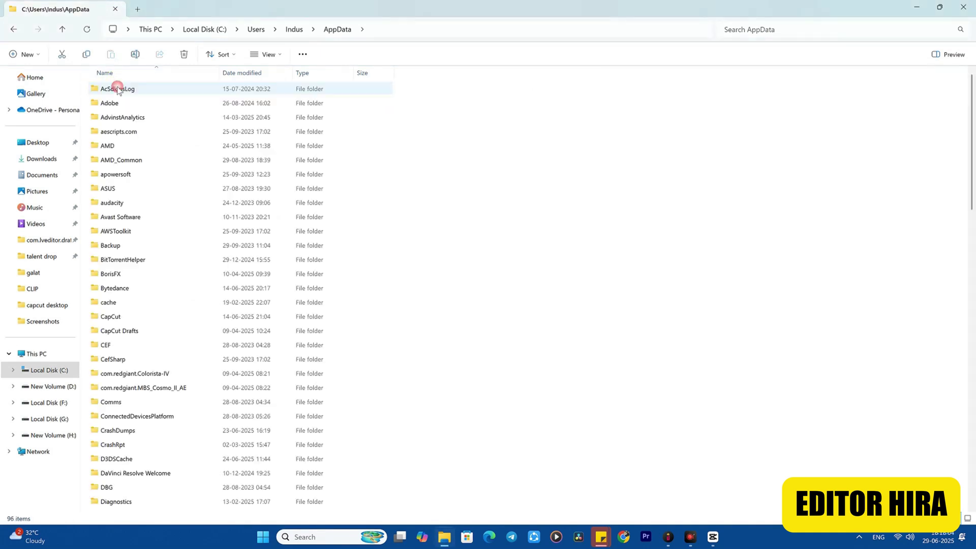
double_click(111, 317)
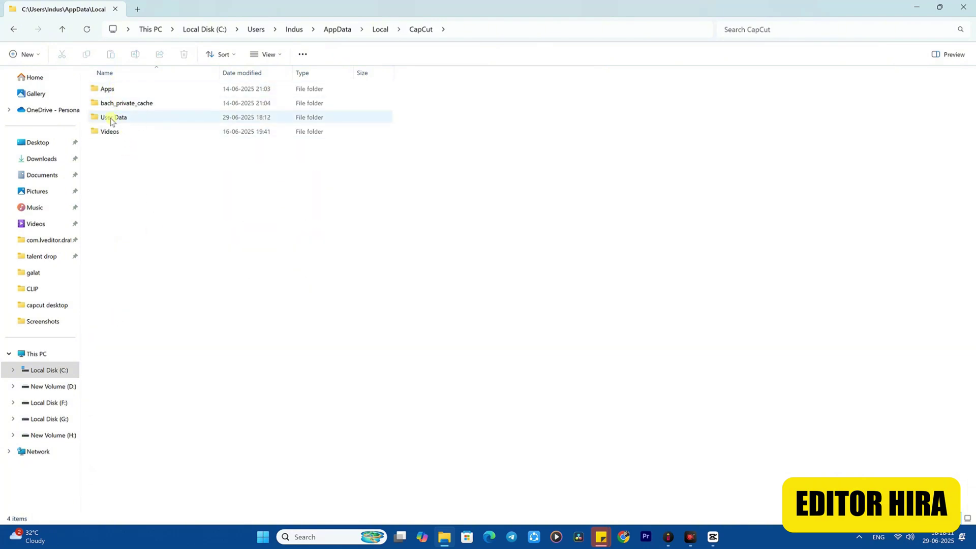
double_click(110, 119)
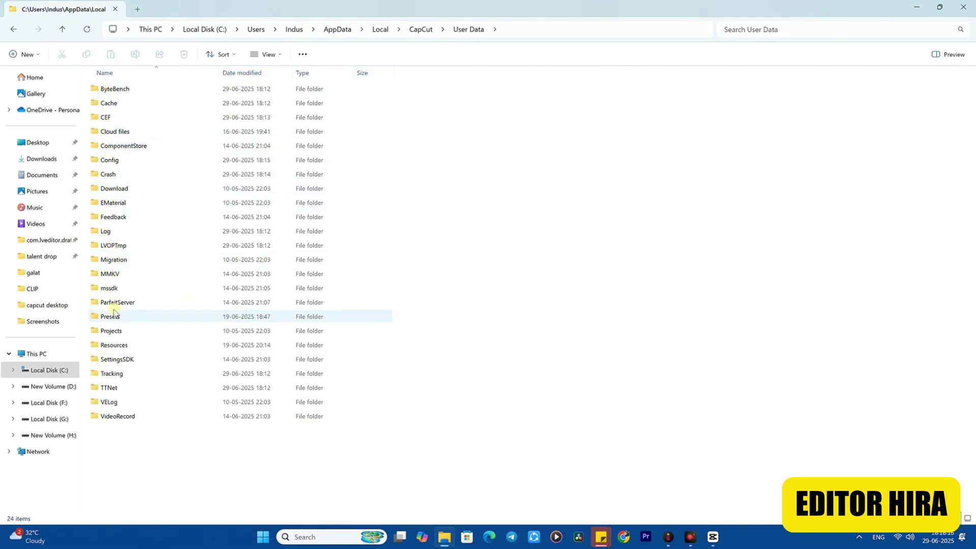
click(113, 333)
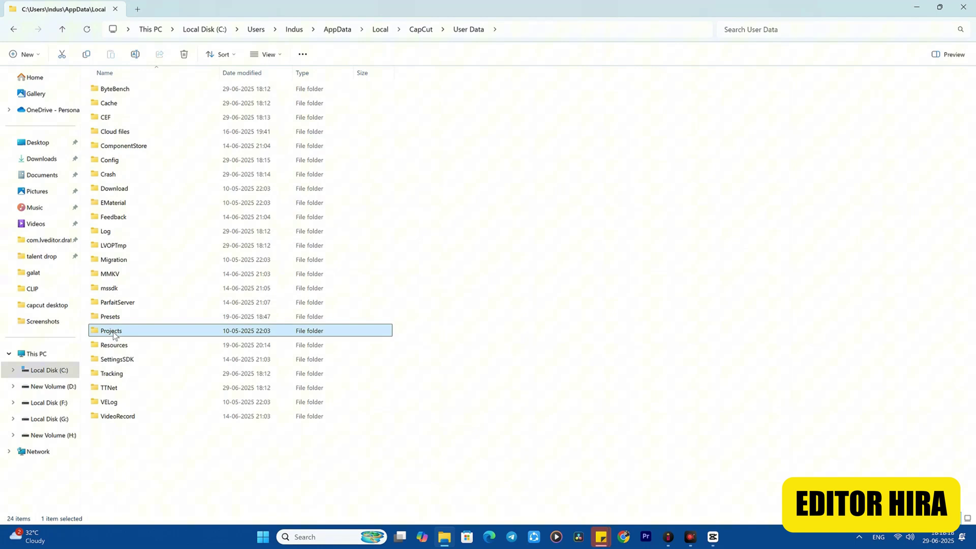
double_click(113, 334)
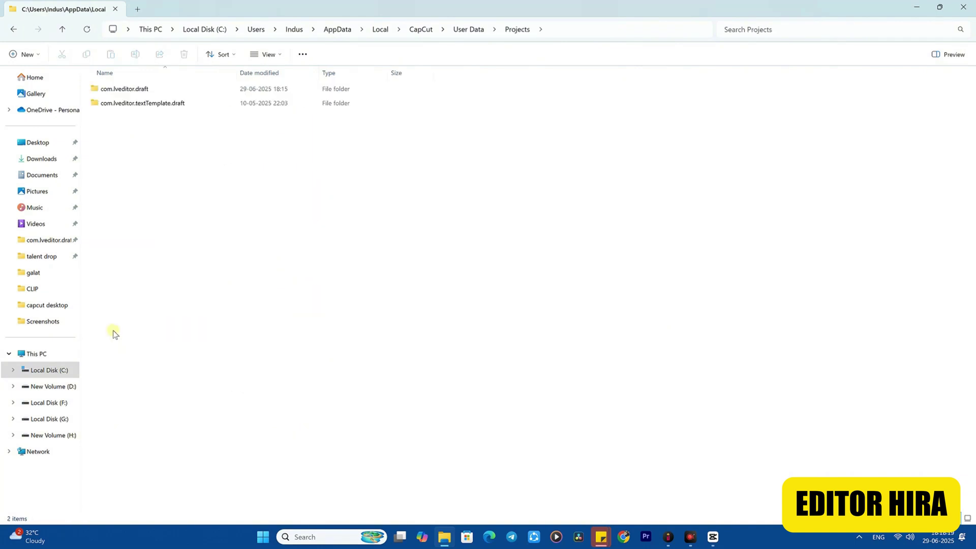
Go into com.lveditor.draft\0629 (1)\Resources and select the combination folder
double_click(137, 91)
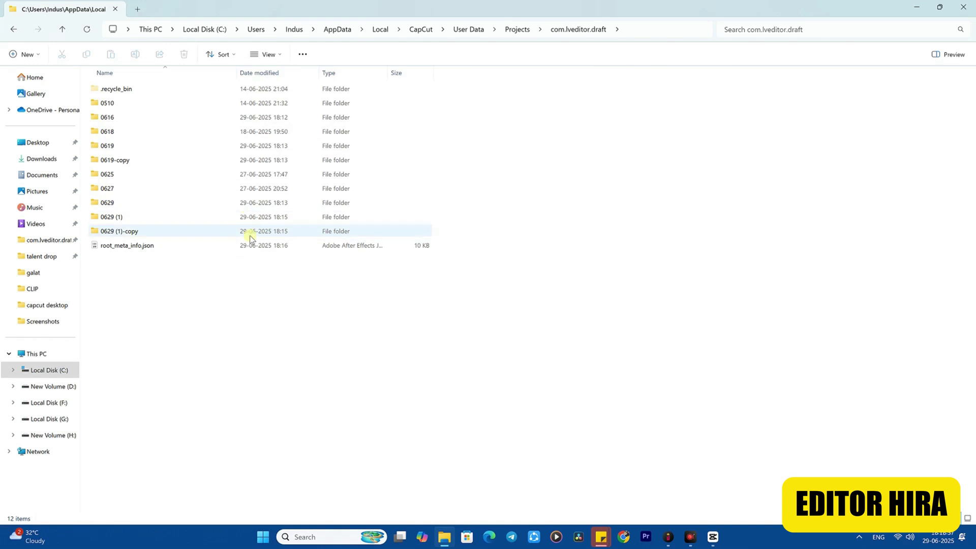
double_click(120, 215)
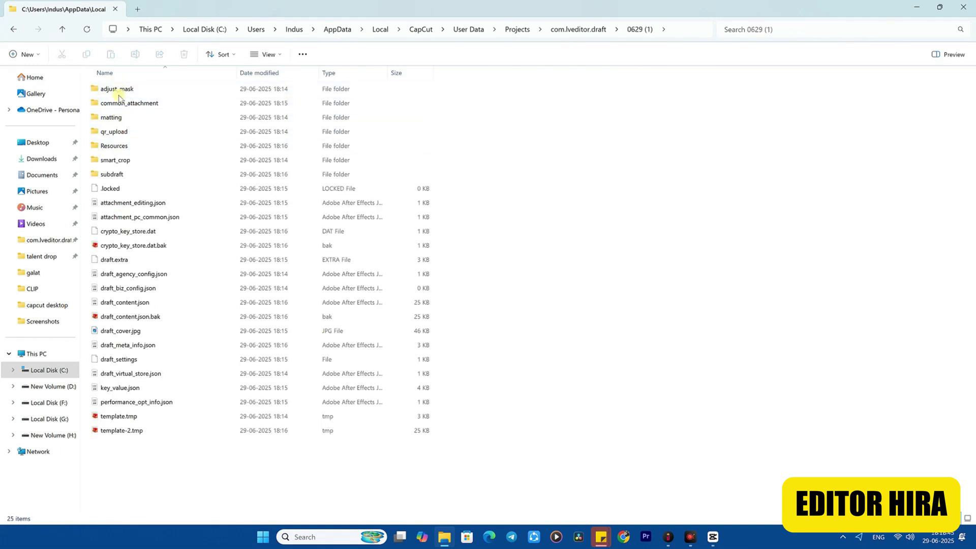
double_click(121, 146)
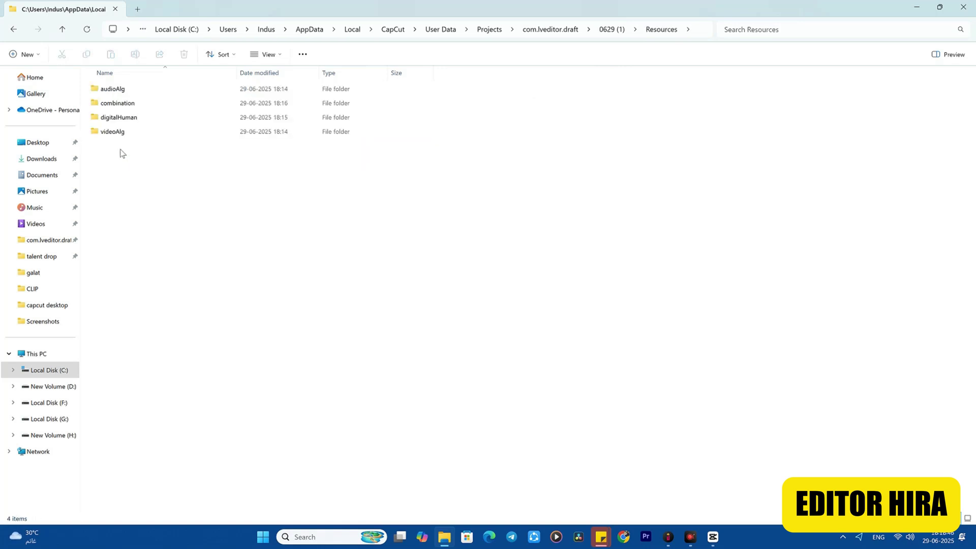
click(117, 104)
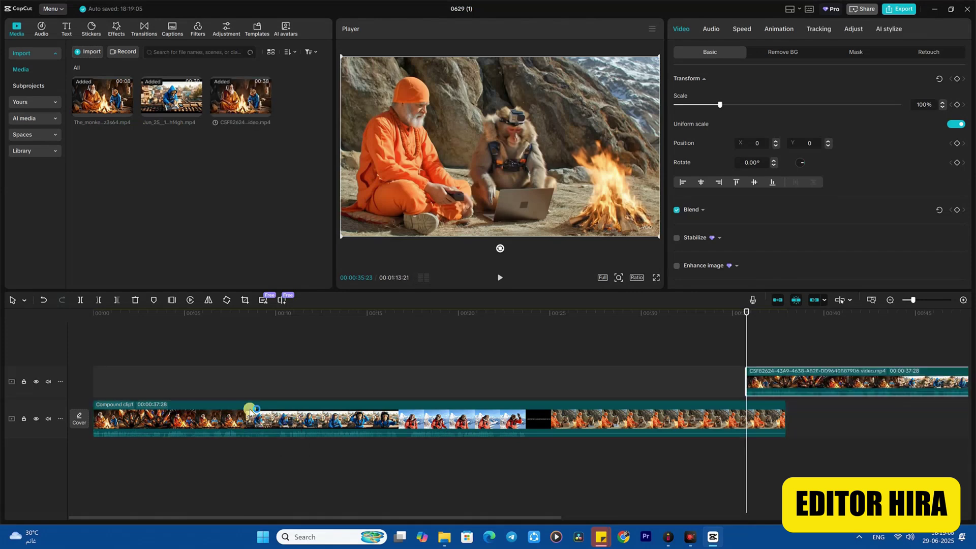
Delete the combination clip from the upper track, leaving only Compound clip1
click(821, 392)
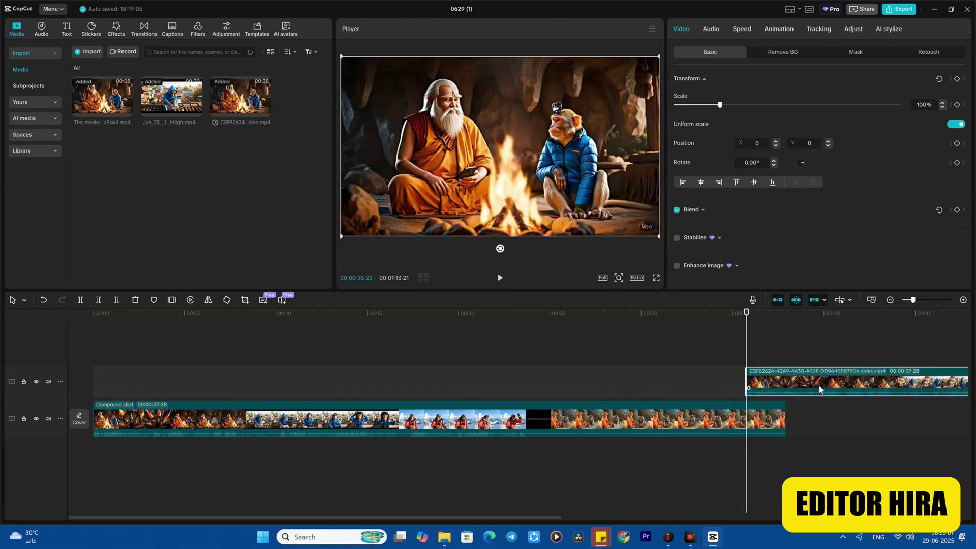
drag(820, 390, 179, 251)
drag(139, 217, 390, 391)
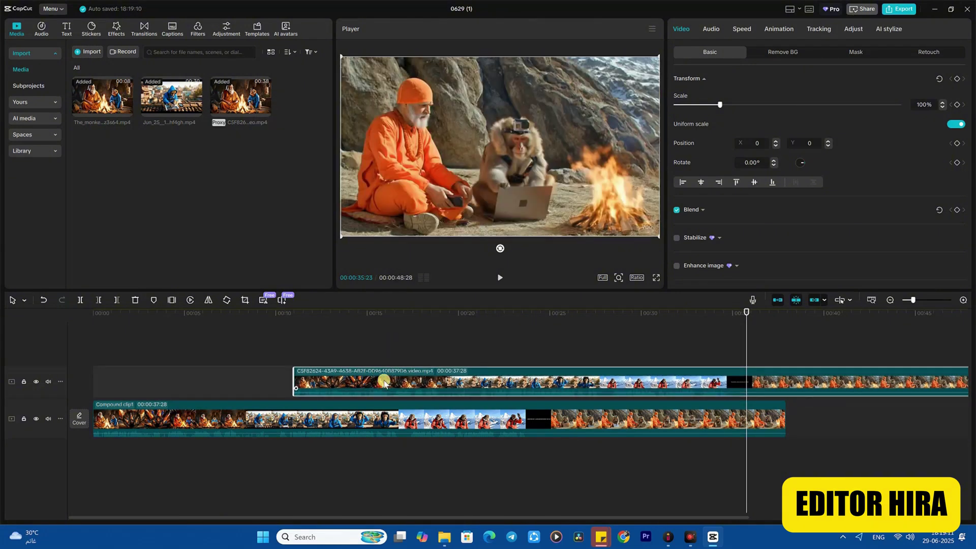
key(Delete)
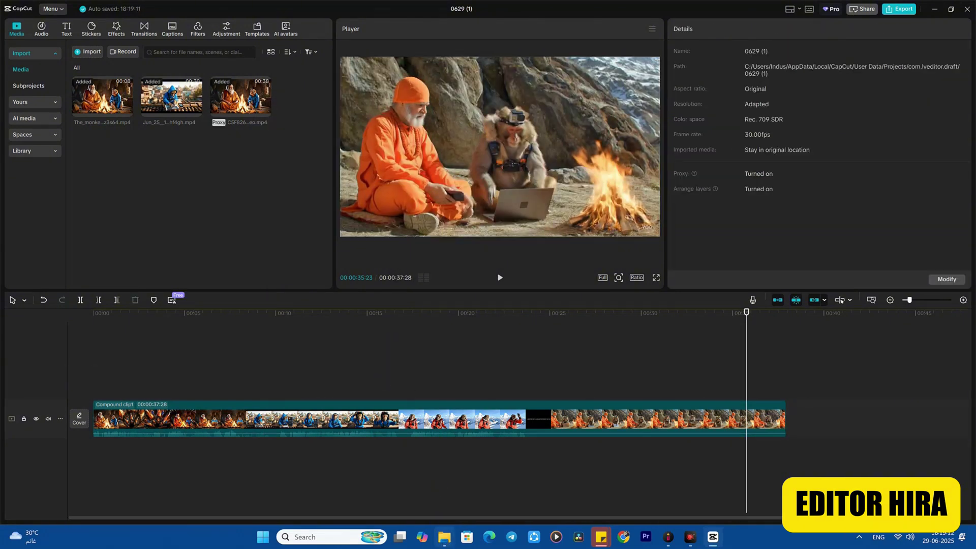
Import the combination mp4 into the media library and drop it onto Compound clip1 to replace it
key(alt+Tab)
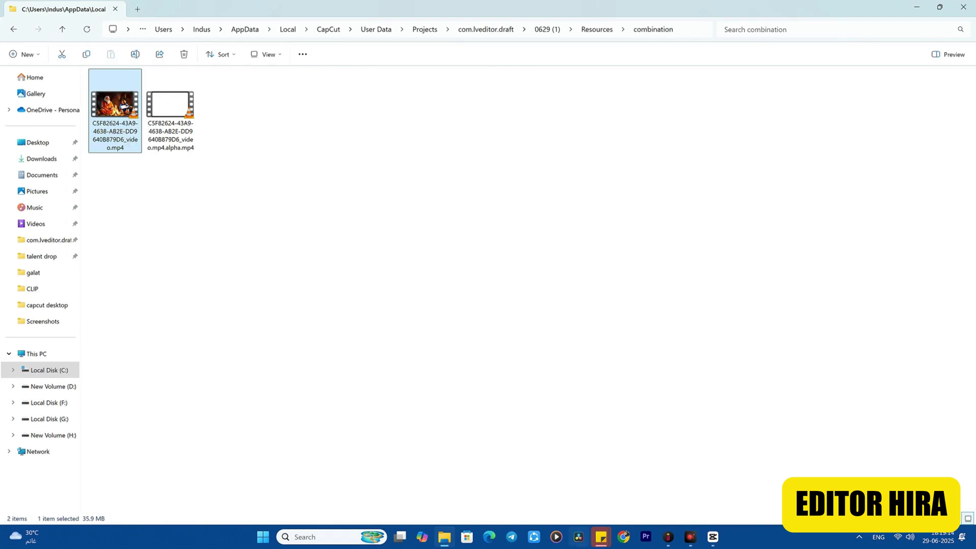
click(713, 537)
drag(699, 521, 207, 232)
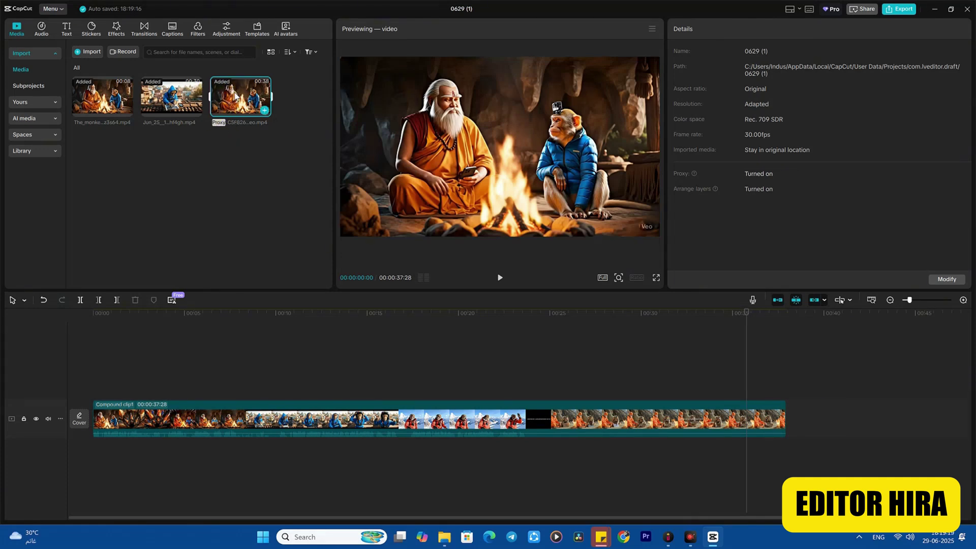
click(278, 414)
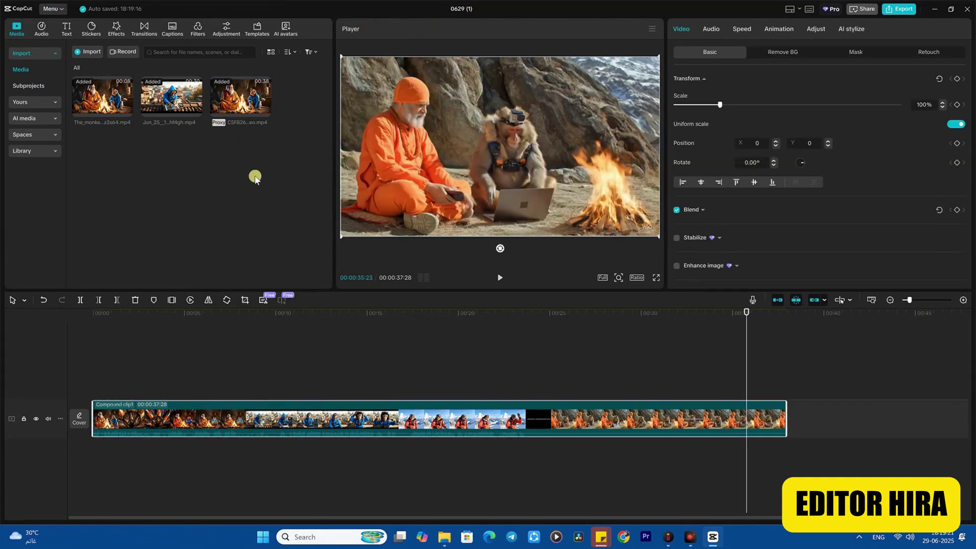
drag(245, 98, 252, 414)
Replace Compound clip1 with the combination video, keeping the original video effect, then scrub to 00:03
click(397, 351)
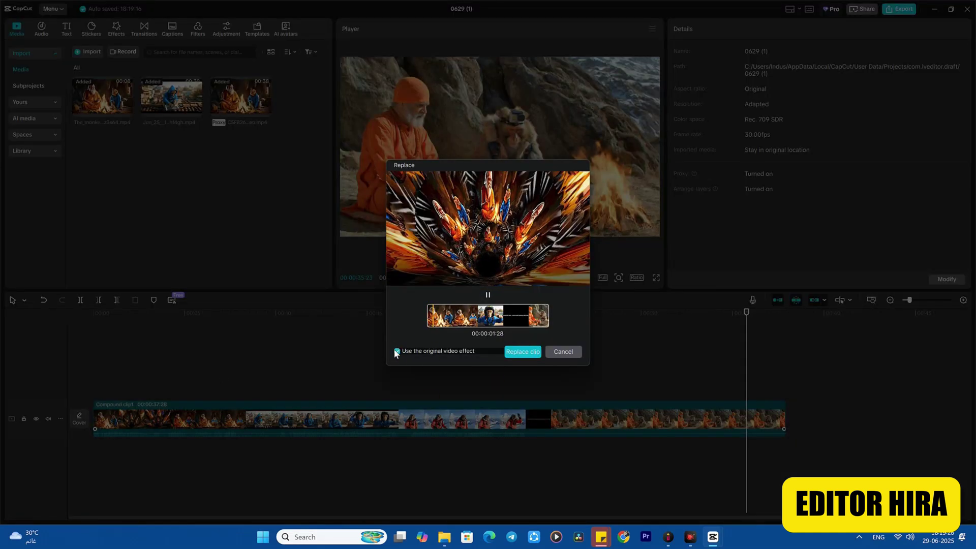
click(397, 351)
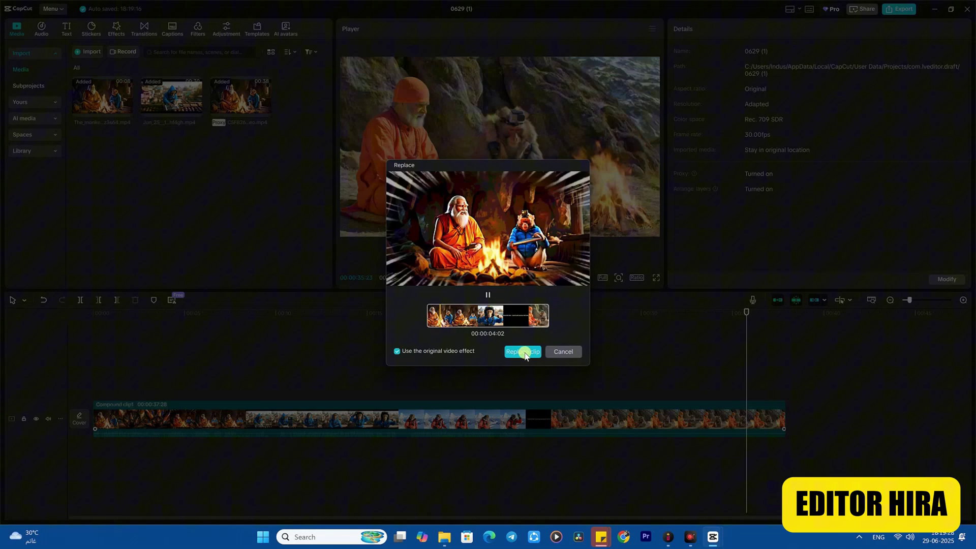
click(524, 352)
drag(115, 319, 161, 351)
Export 0629 (1) at 4K, HEVC, mp4, 30fps with audio export left on
click(899, 9)
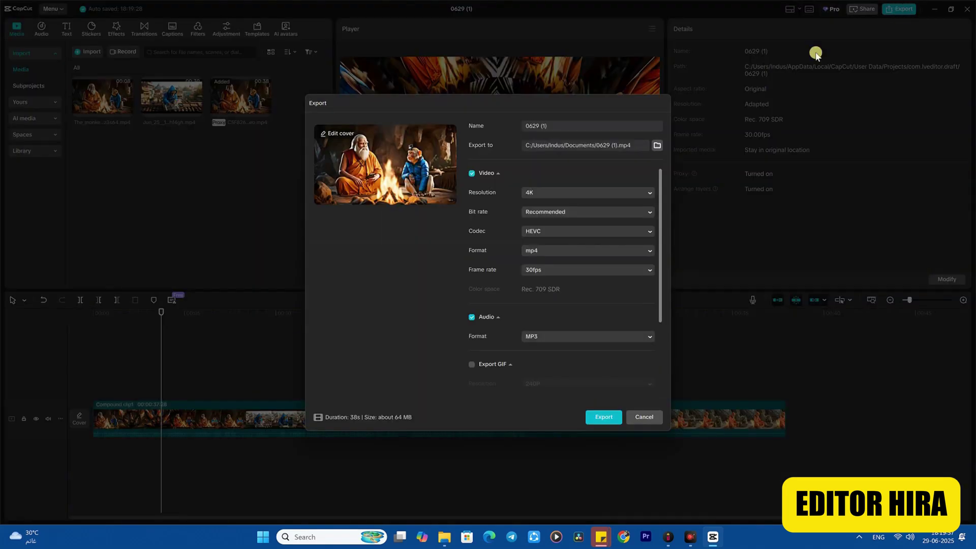
click(472, 317)
click(472, 317)
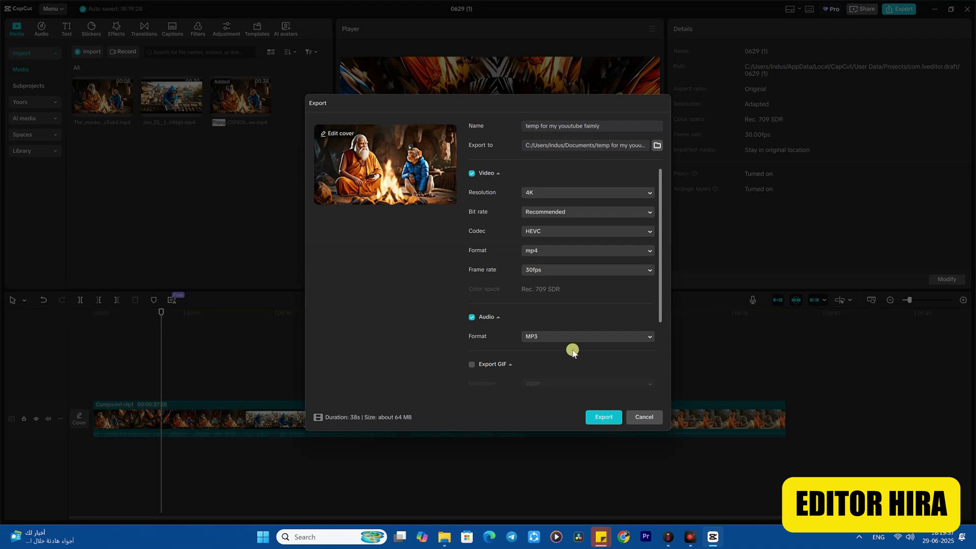
click(603, 417)
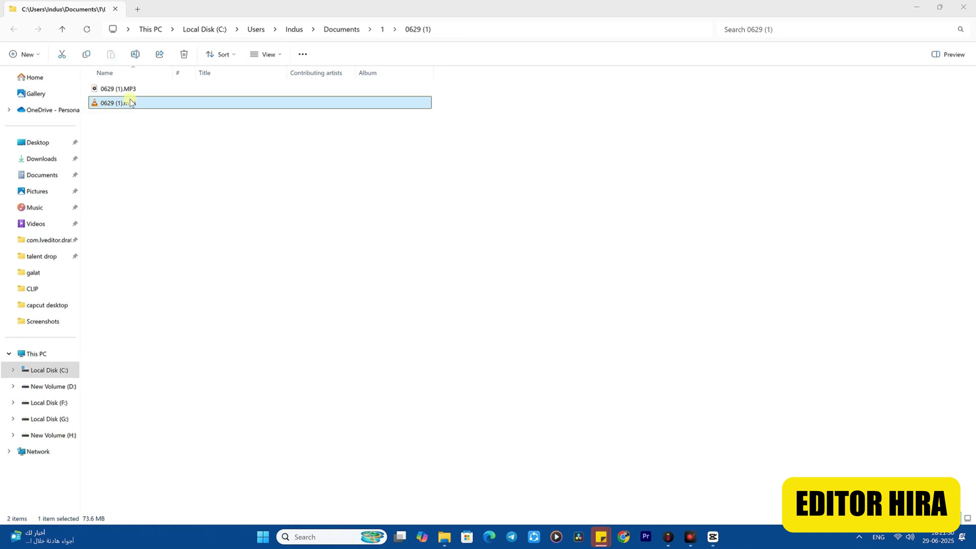
Play the exported 0629 (1).mp4 in VLC, then close VLC and the output folder window
double_click(129, 104)
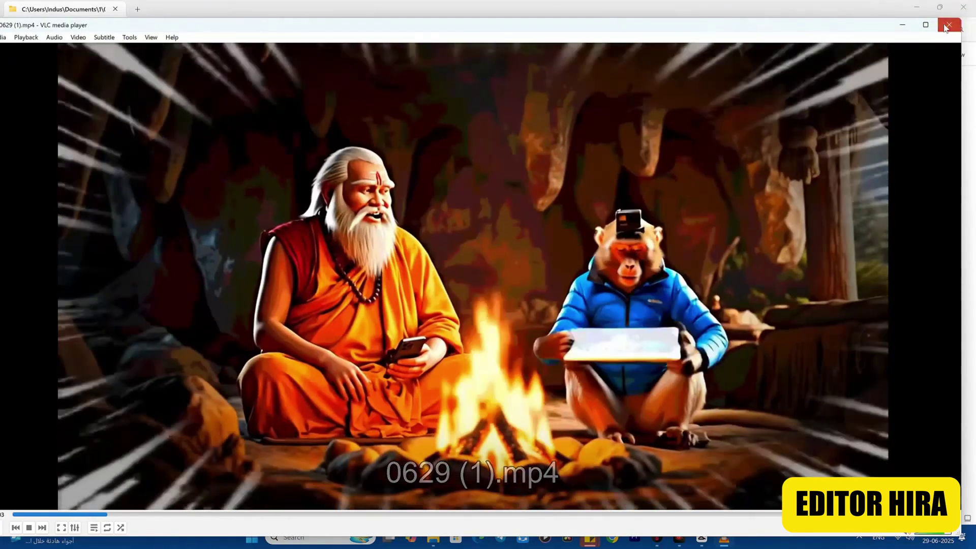
click(950, 24)
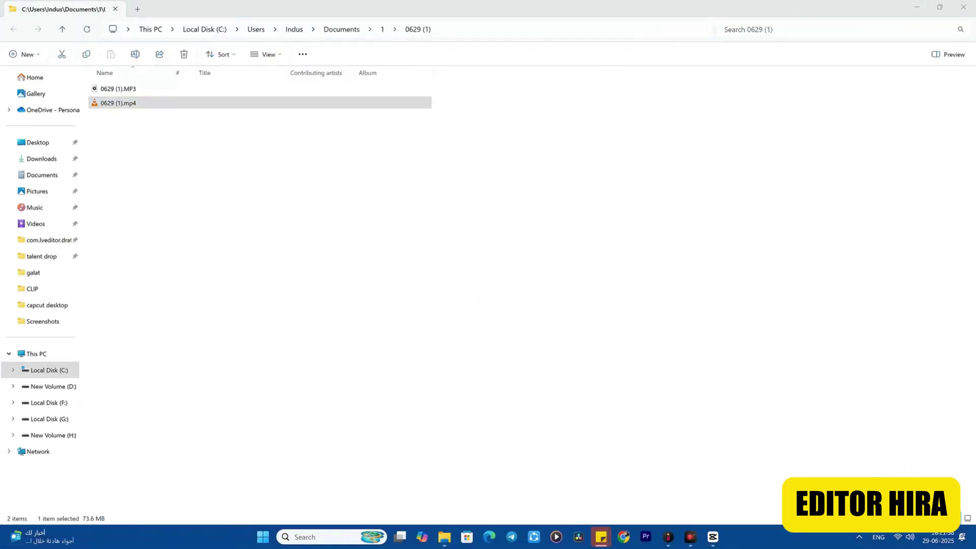
click(959, 7)
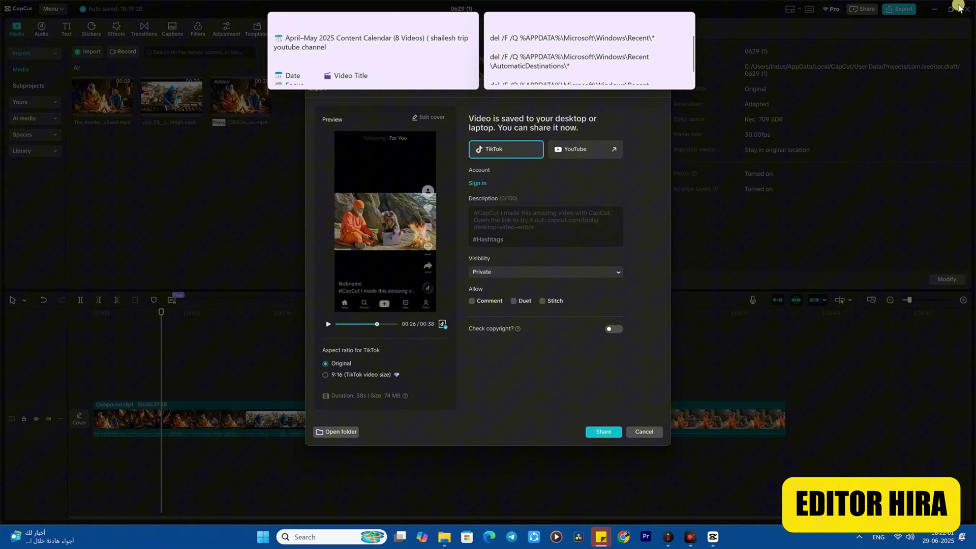
click(444, 537)
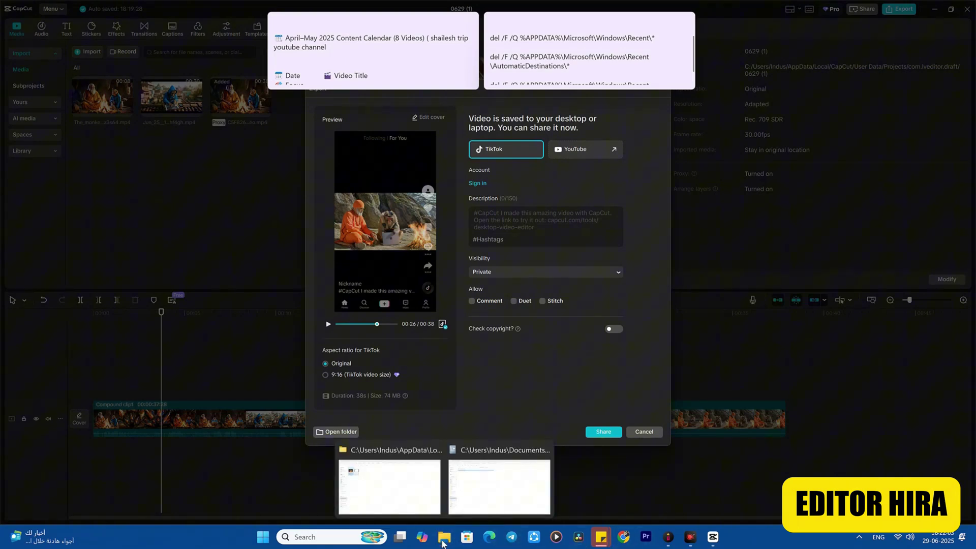
Bring back the Explorer window showing 0629 (1)\Resources\combination with both mp4 files
click(387, 493)
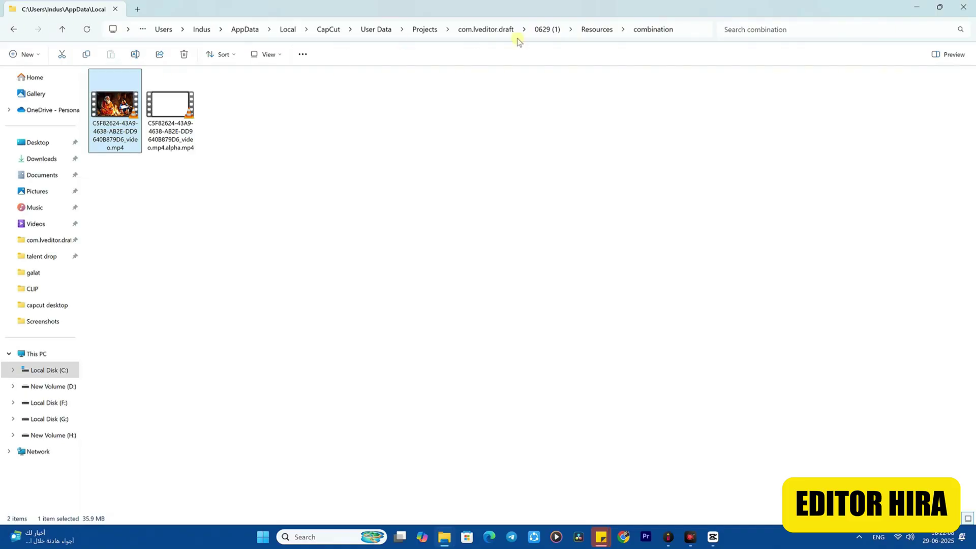
Go up through the breadcrumbs to CapCut's User Data\Projects folder
click(536, 29)
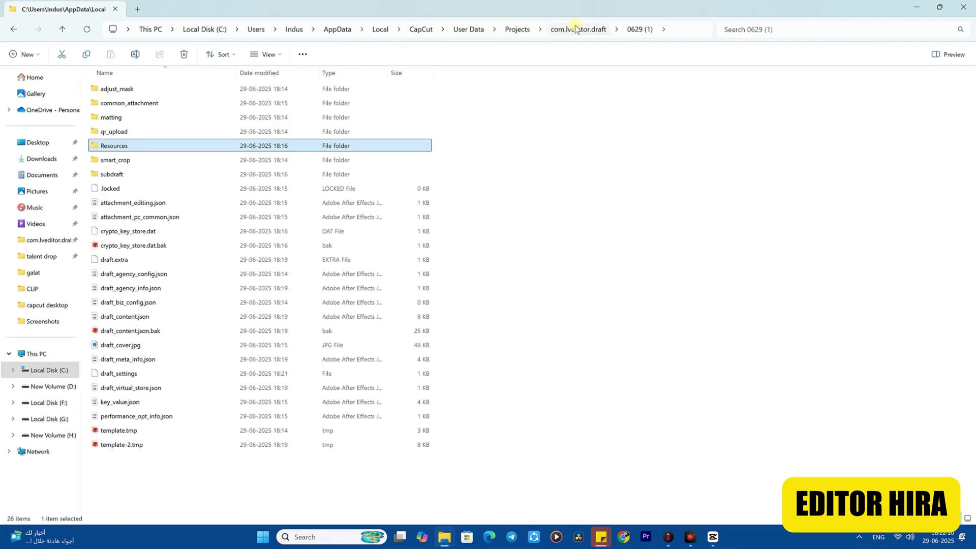
click(576, 28)
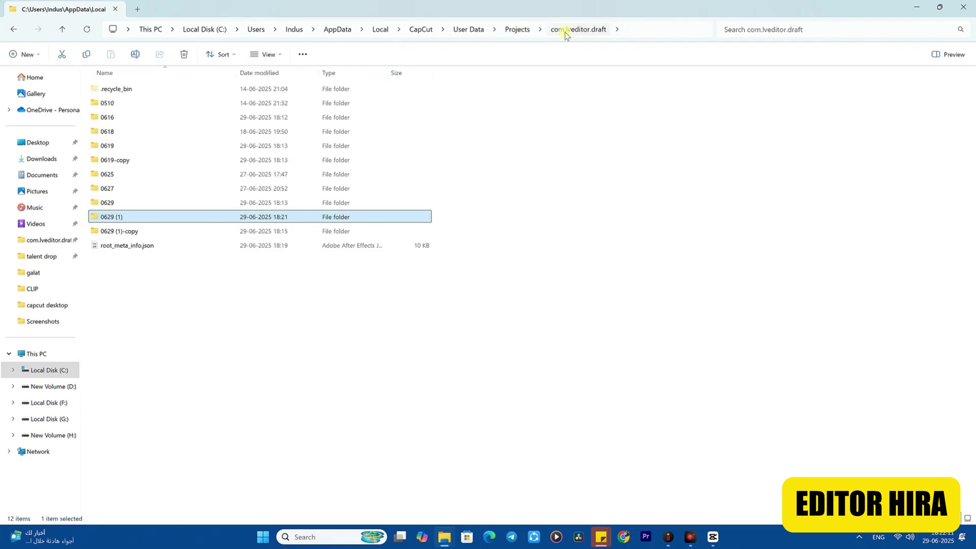
click(525, 30)
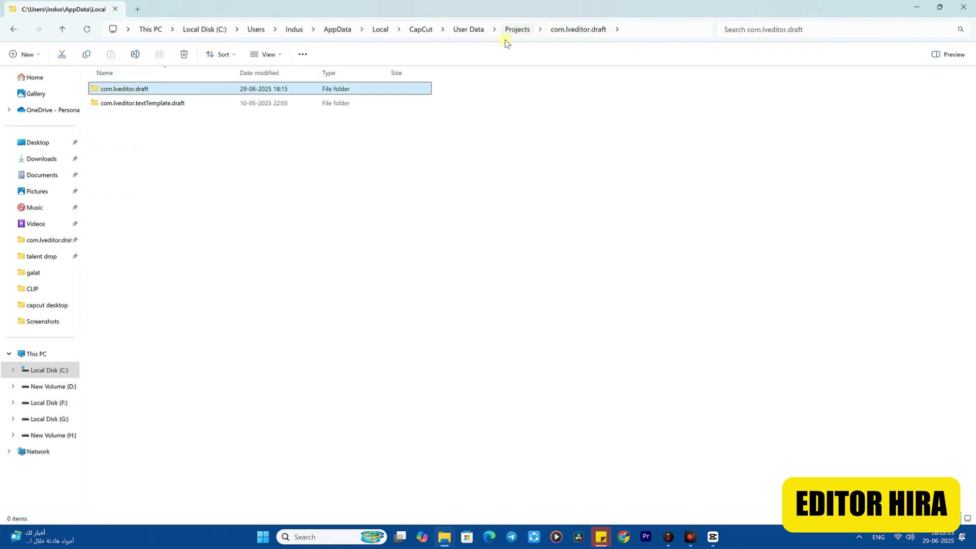
Unpin then re-pin com.lveditor.draft to Quick access
right_click(127, 92)
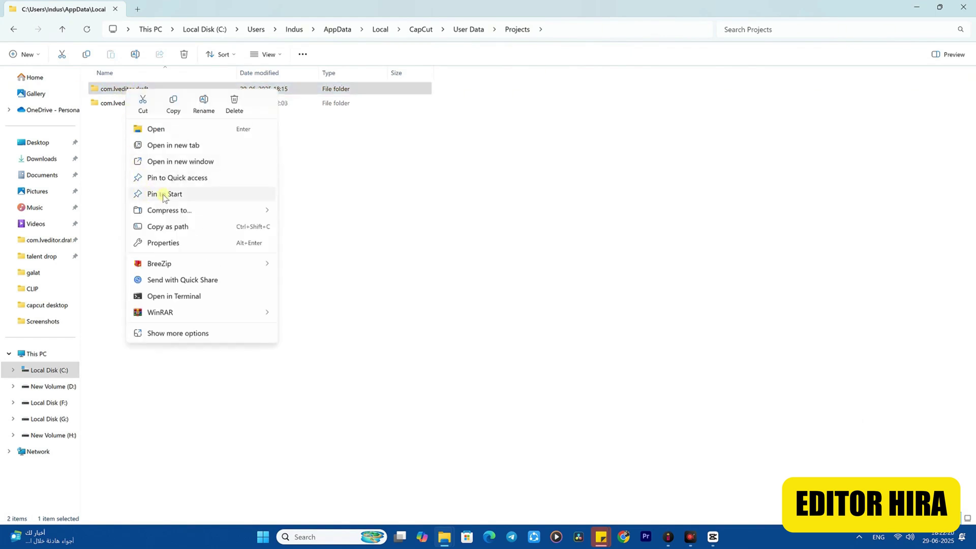
click(178, 178)
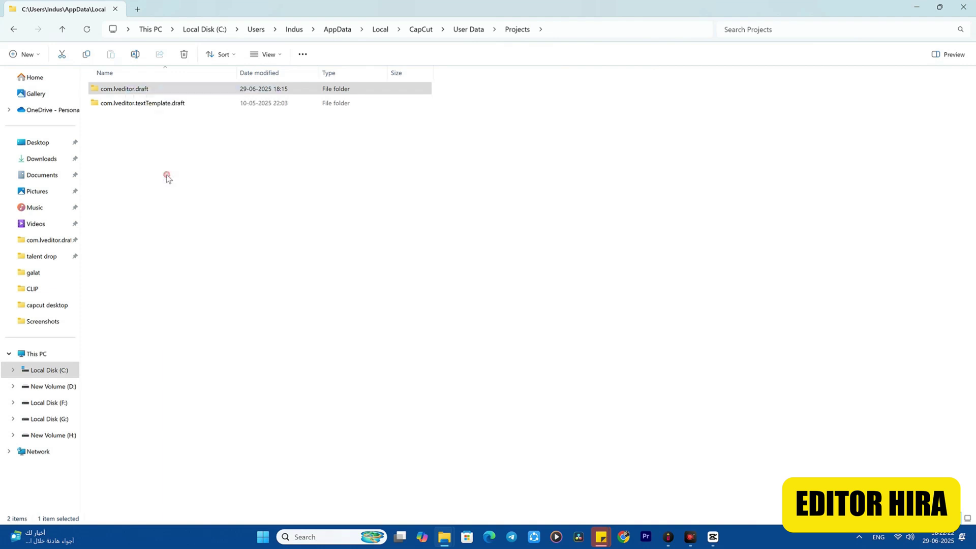
right_click(170, 81)
click(137, 92)
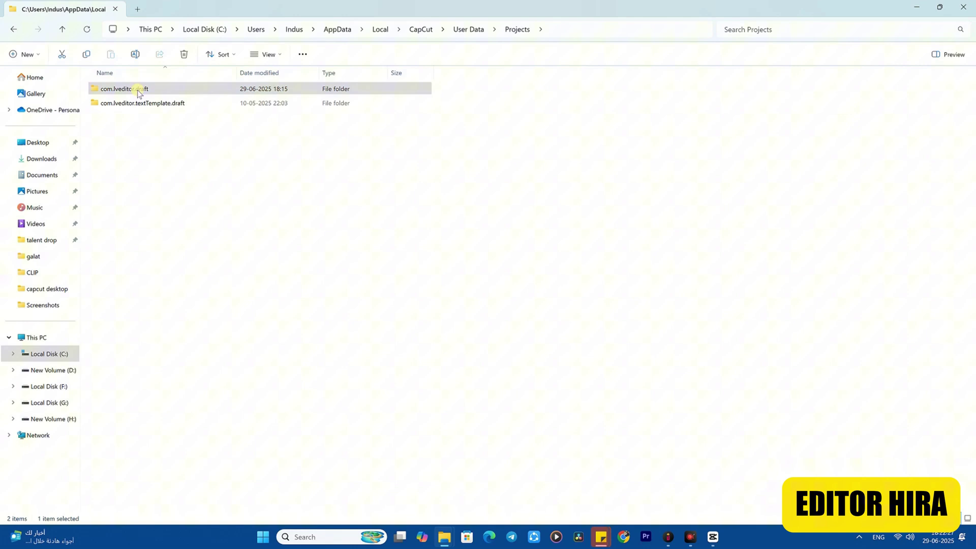
right_click(138, 93)
click(183, 179)
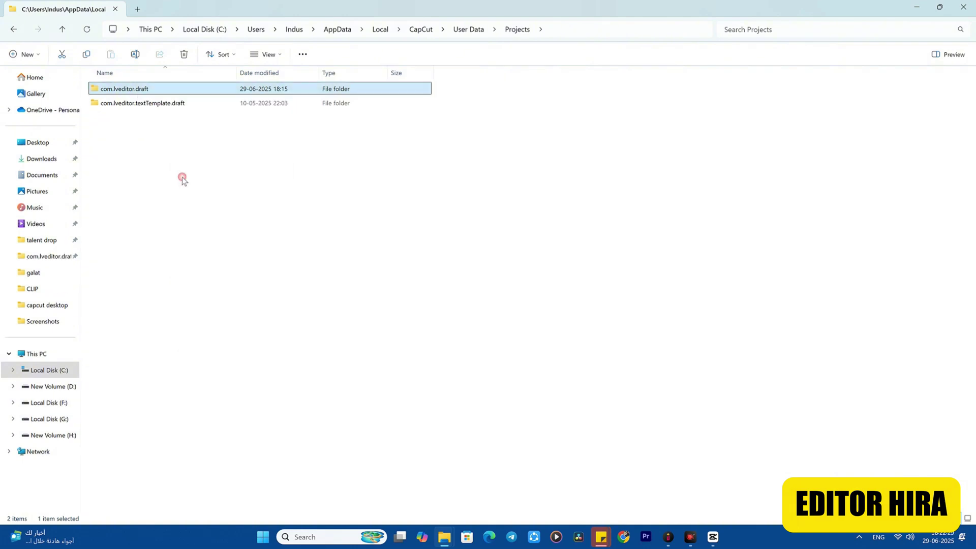
From the pinned com.lveditor.draft, inspect the 0629 (1)-copy project's Resources folder
click(41, 259)
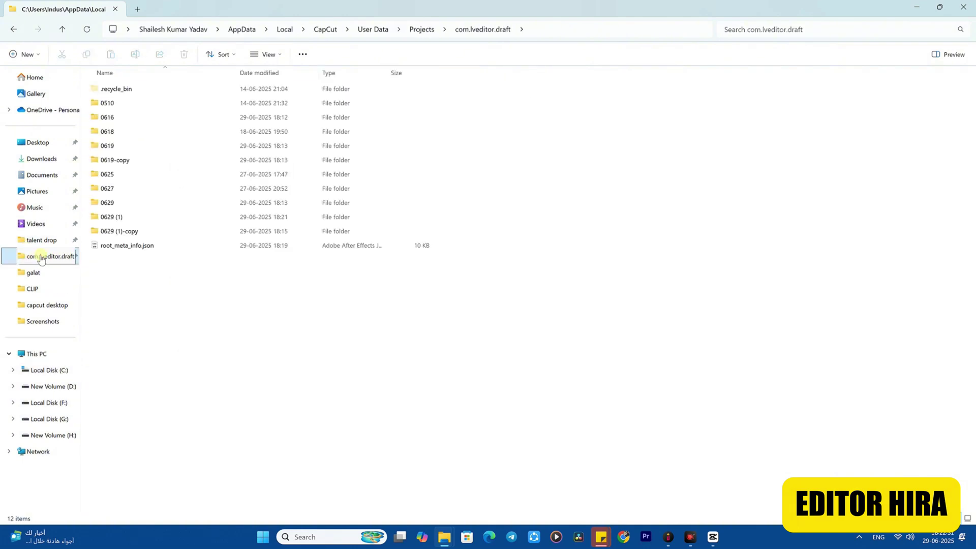
double_click(117, 232)
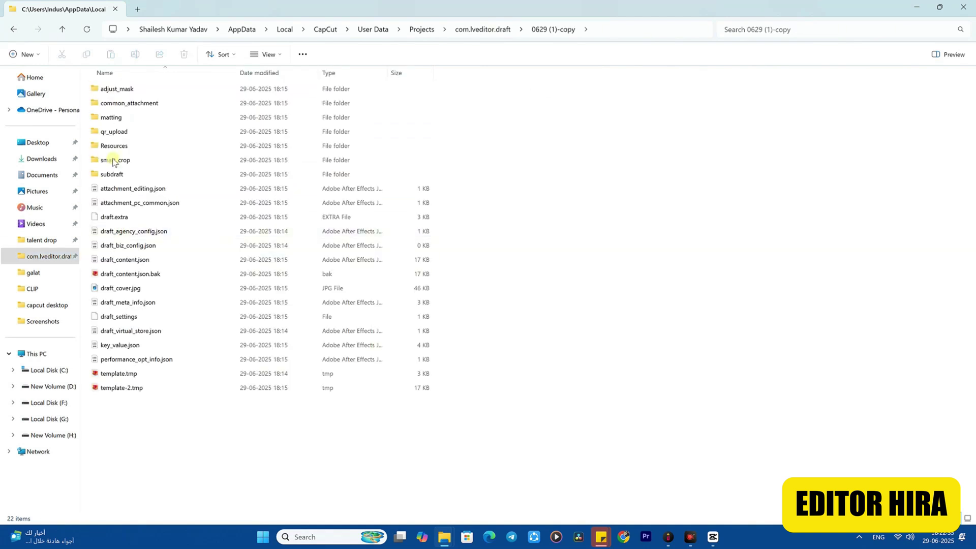
double_click(122, 149)
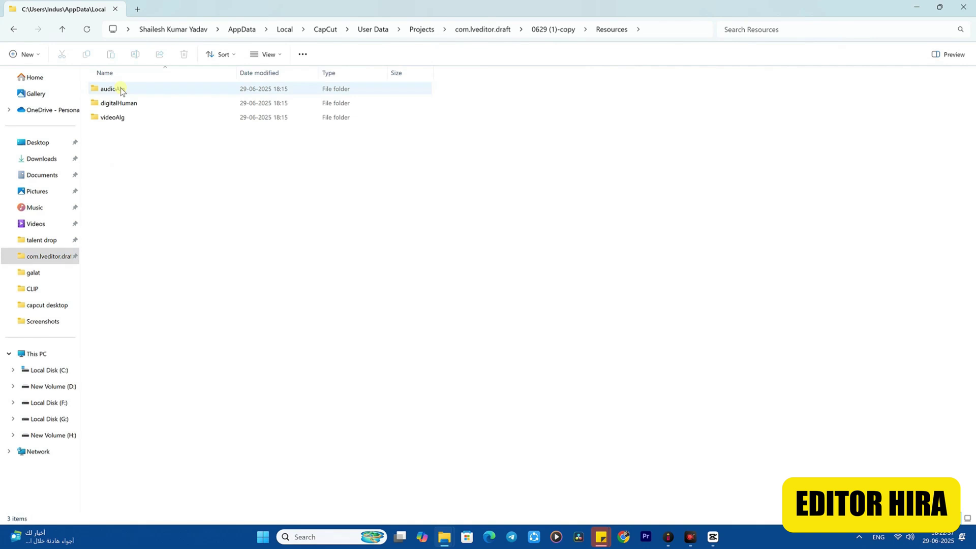
click(542, 31)
double_click(122, 147)
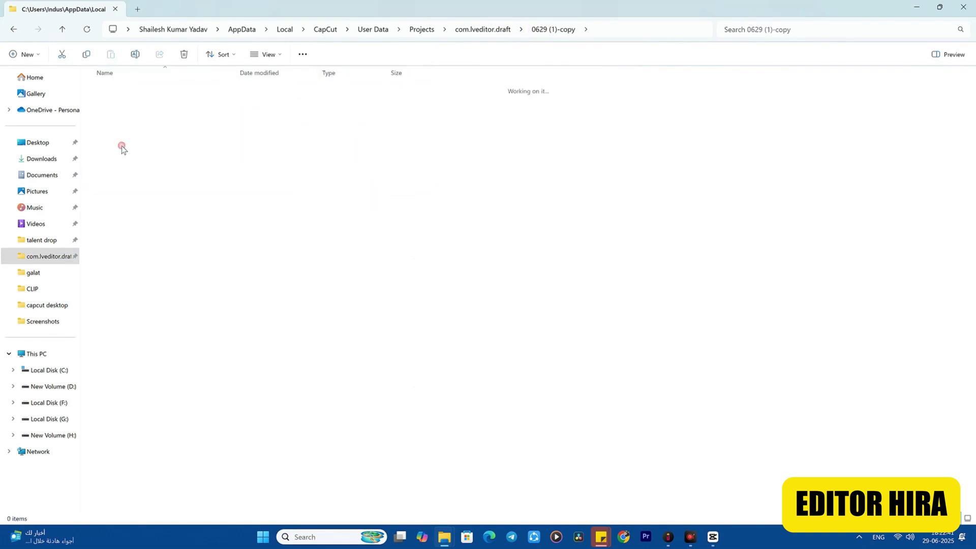
Open the 0629 (1) project's Resources\combination folder
click(489, 30)
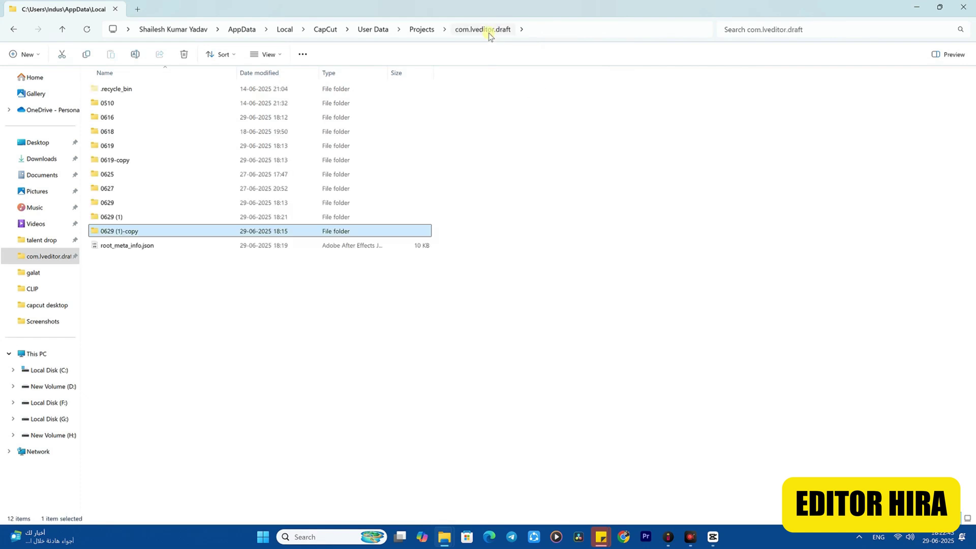
click(119, 218)
double_click(118, 217)
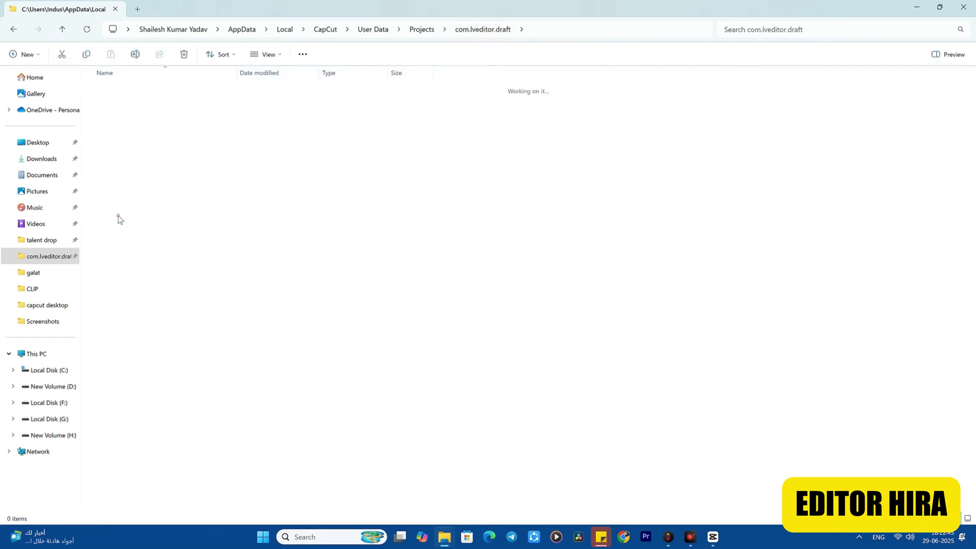
double_click(115, 149)
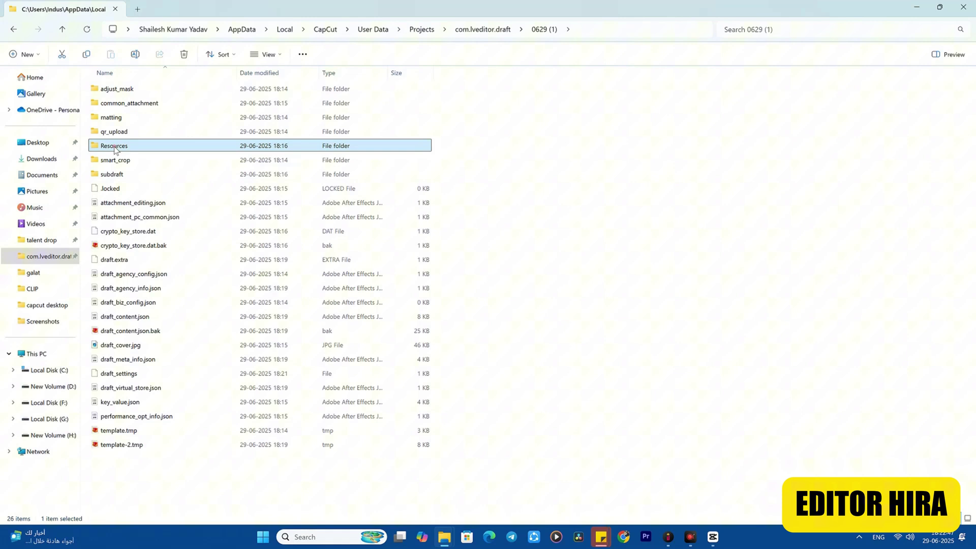
double_click(119, 107)
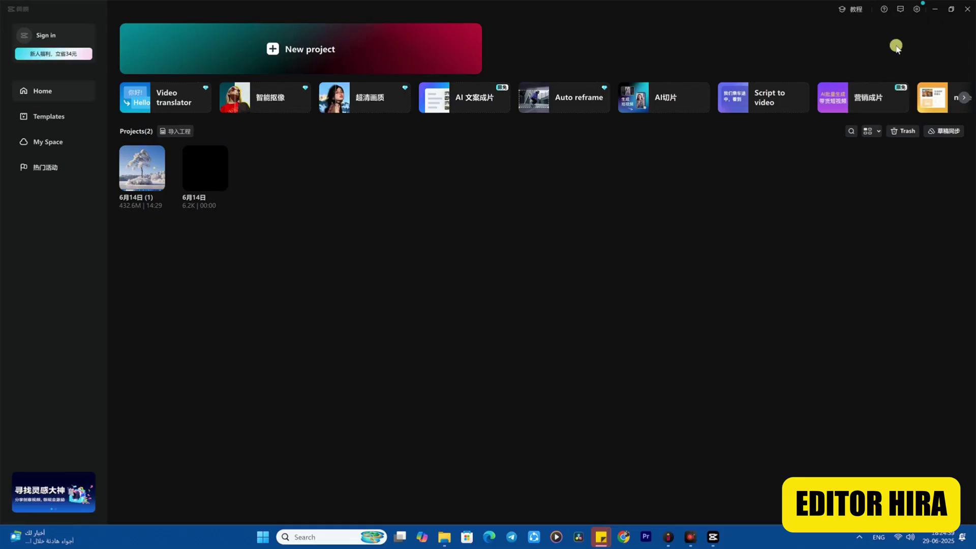
In 6月14日 (1), browse the clip's Video, AI stylize and Animation panels to show In presets
click(918, 10)
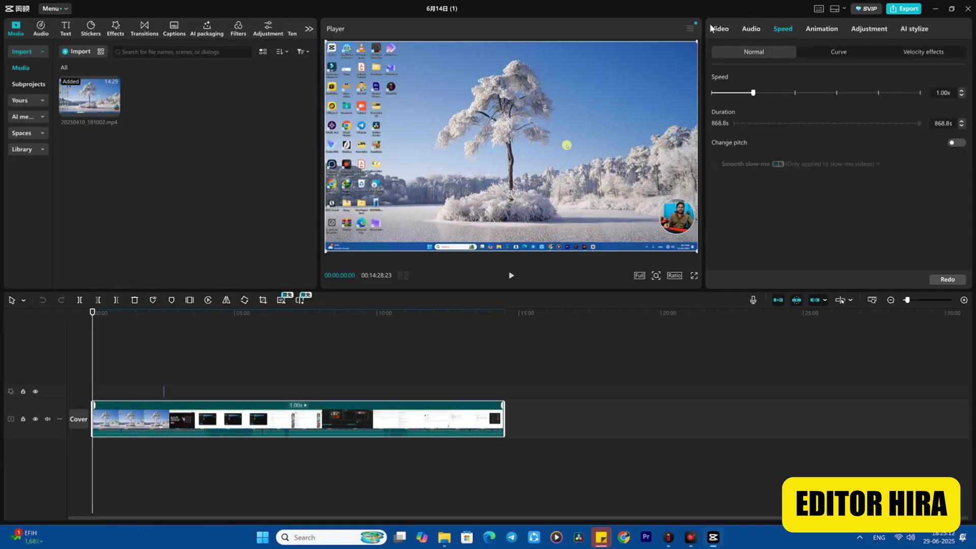
click(717, 29)
scroll(813, 143, down, 8)
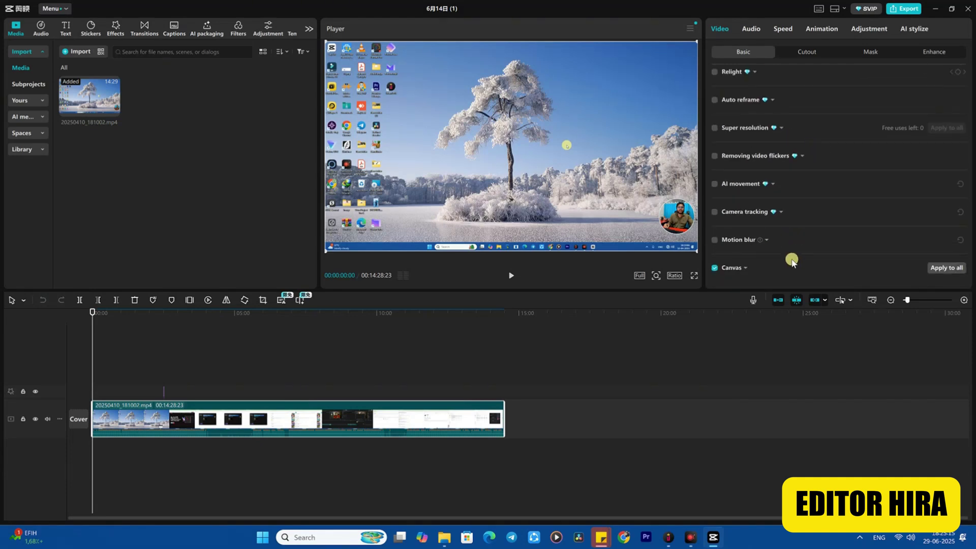
scroll(760, 195, up, 10)
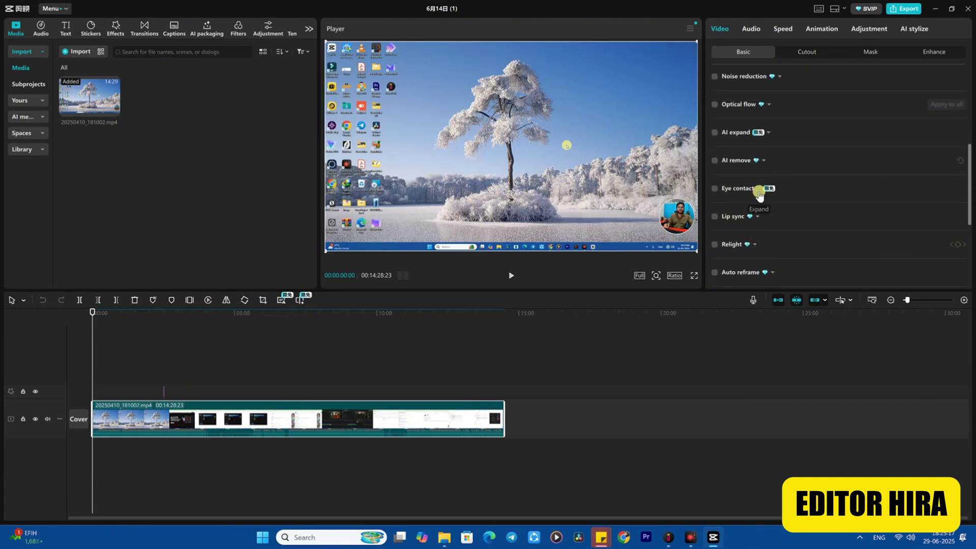
scroll(760, 194, down, 10)
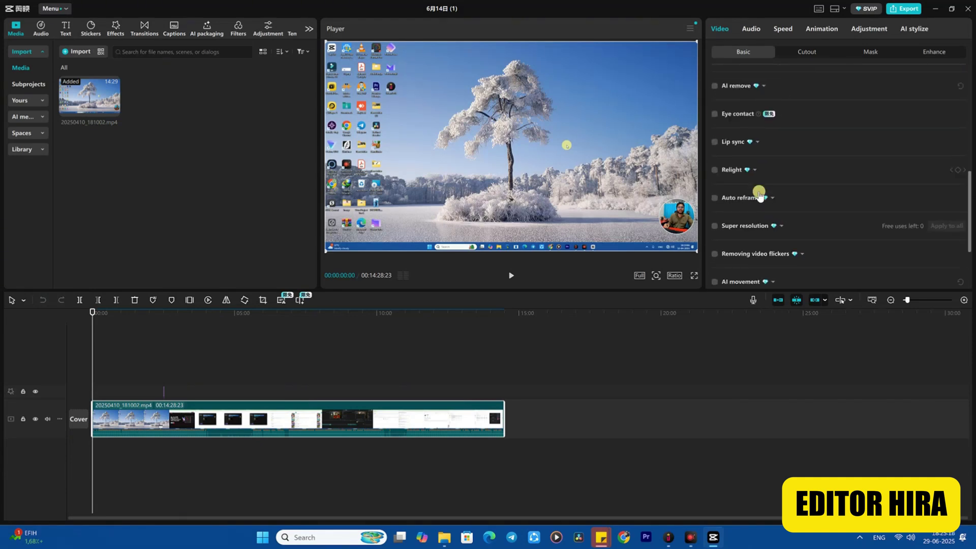
click(907, 30)
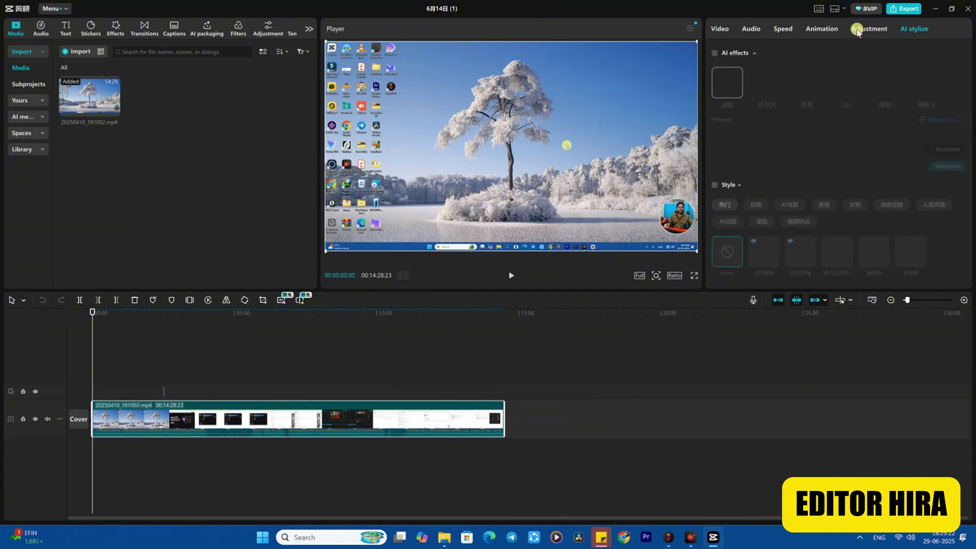
click(826, 30)
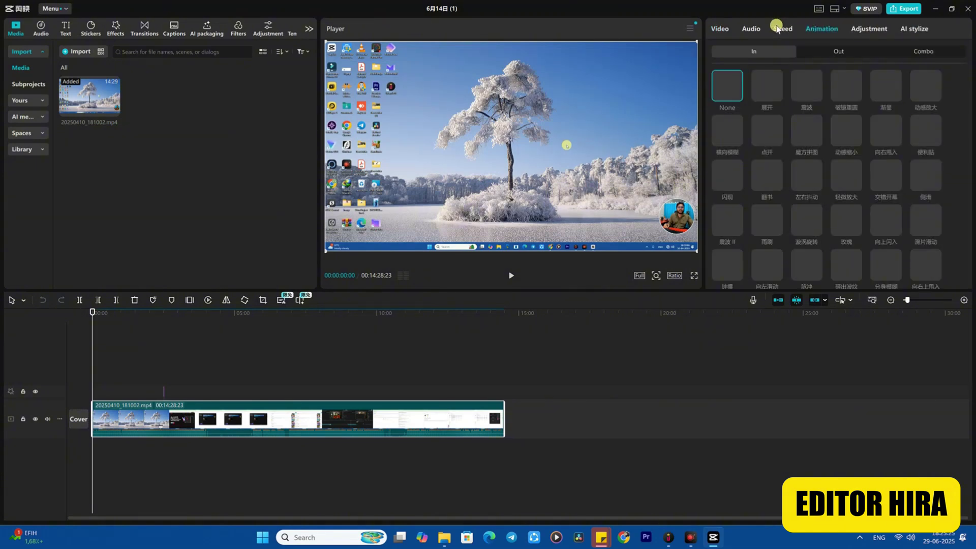